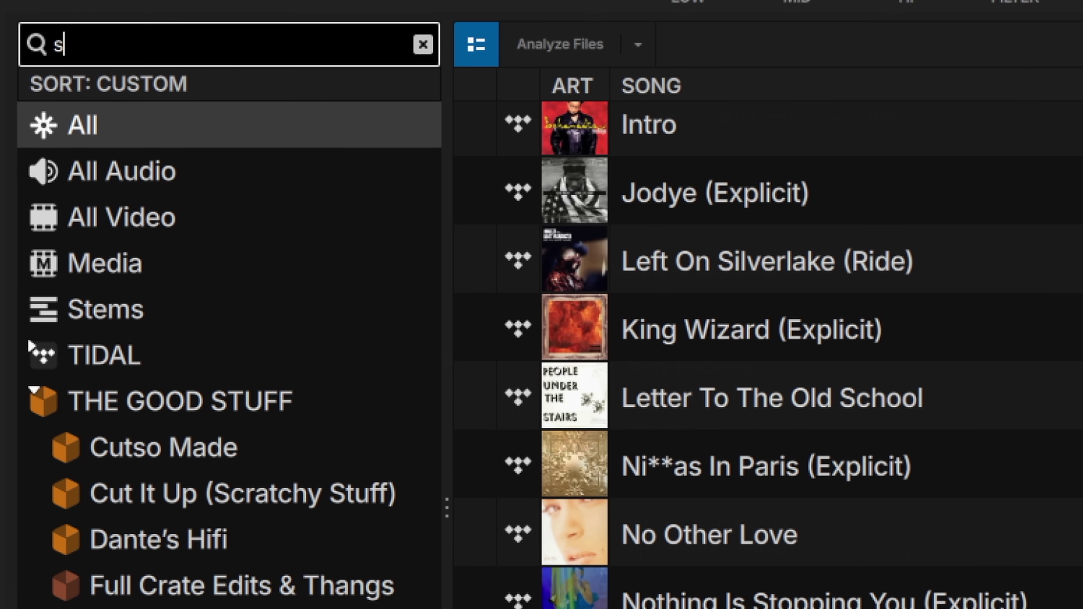
Filter the crate list and recolour Dante's Hifi from orange to yellow-green.
{"action": "type", "text": "at"}
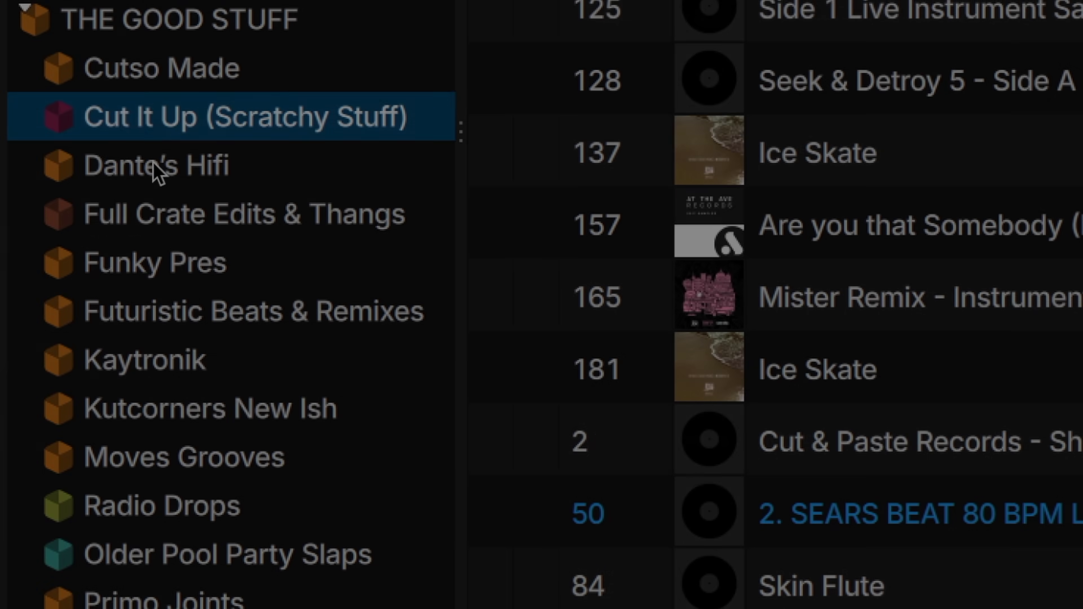
{"action": "right_click", "coordinate": [157, 167]}
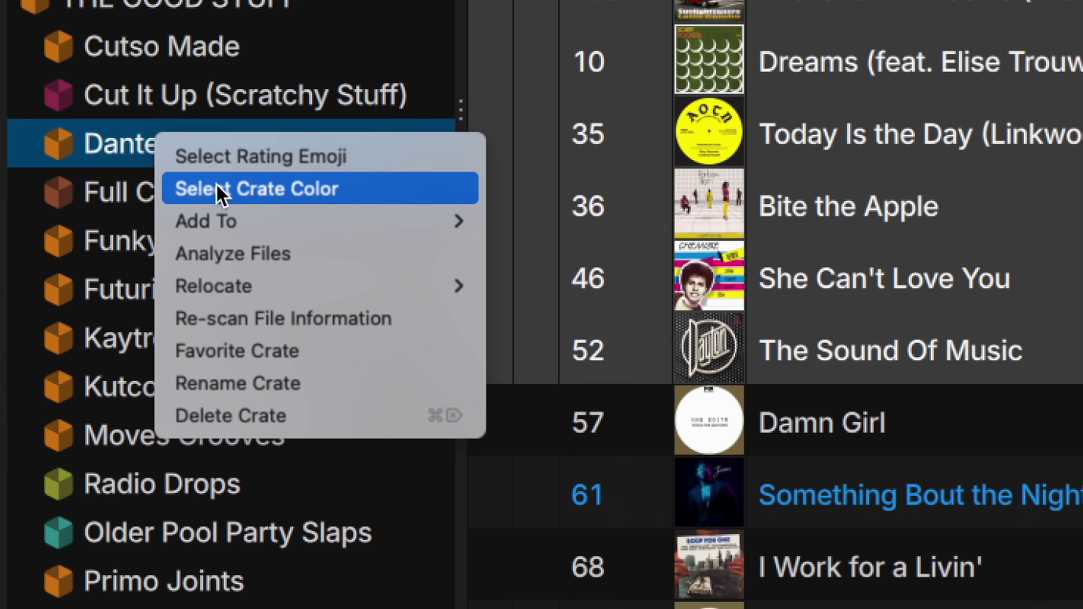
{"action": "left_click", "coordinate": [217, 188]}
{"action": "left_click", "coordinate": [273, 122]}
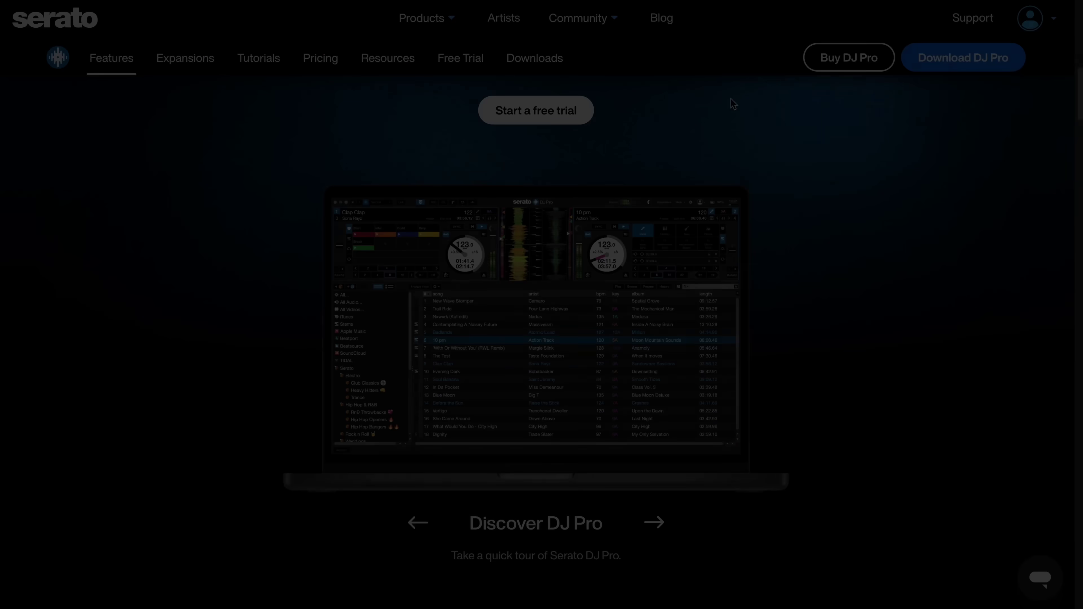
Scroll the Serato DJ Pro web page up to the Unrivaled DJ Software headline.
{"action": "scroll", "coordinate": [730, 101], "scroll_direction": "up", "scroll_amount": 5}
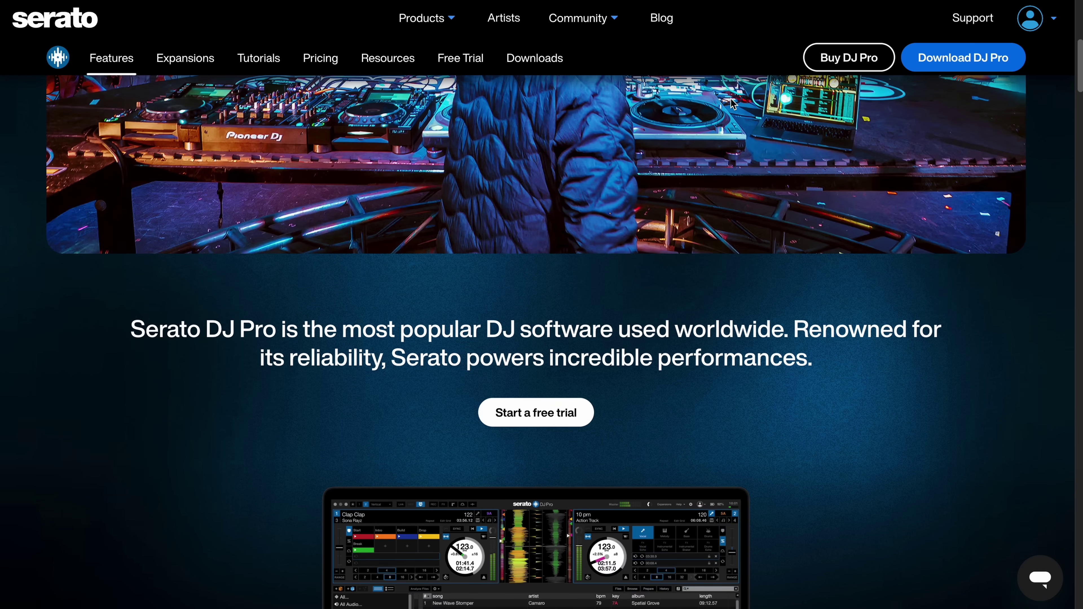
{"action": "scroll", "coordinate": [730, 101], "scroll_direction": "up", "scroll_amount": 8}
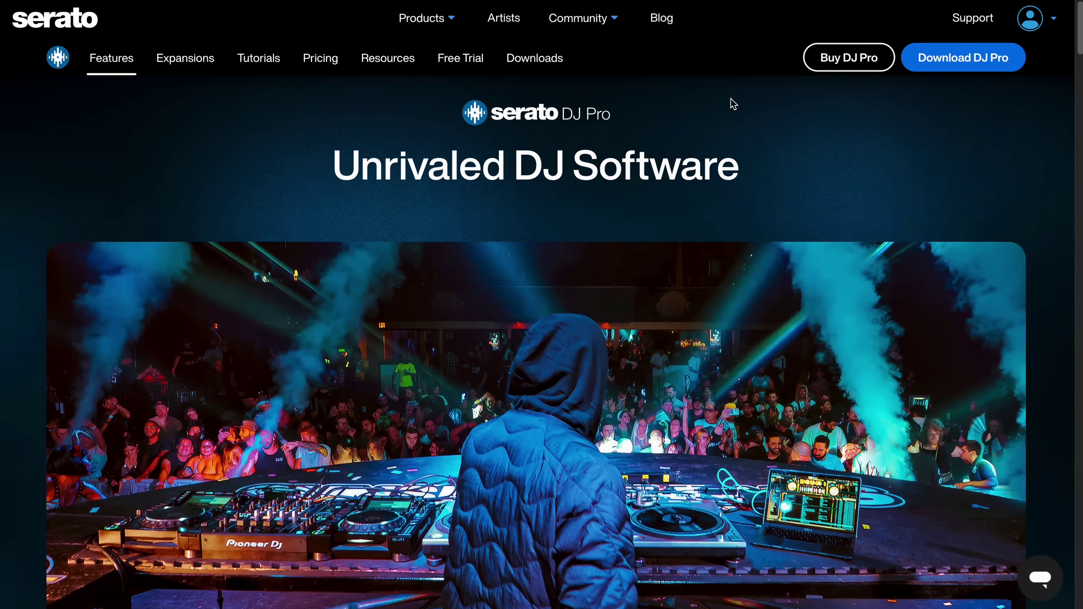
{"action": "scroll", "coordinate": [730, 102], "scroll_direction": "up", "scroll_amount": 2}
{"action": "mouse_move", "coordinate": [464, 20]}
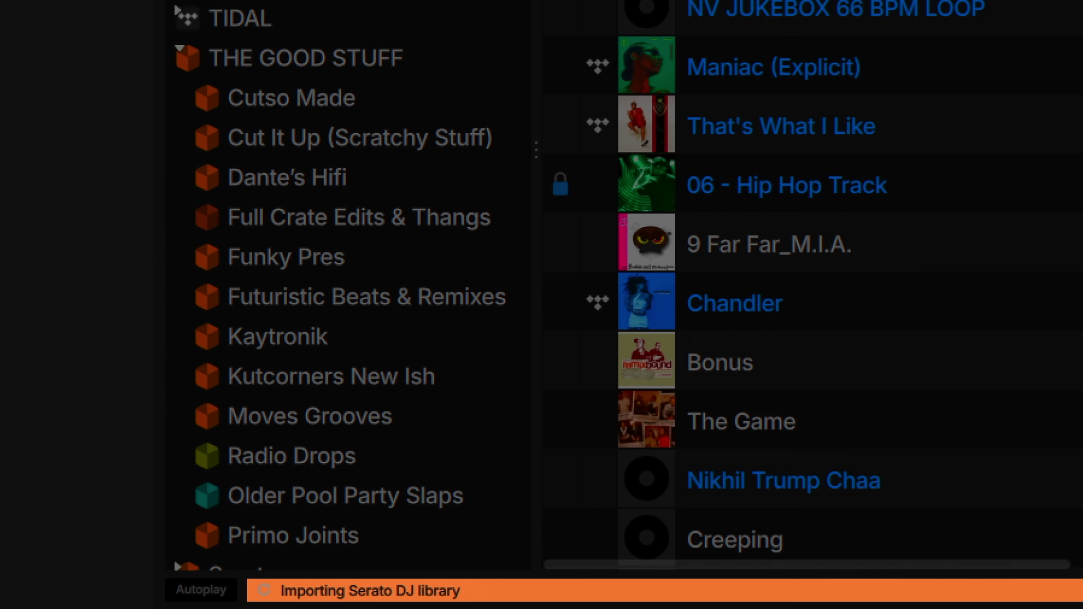
Scroll the BPM-sorted All library down to the 70 BPM tracks.
{"action": "scroll", "coordinate": [813, 286], "scroll_direction": "down", "scroll_amount": 7}
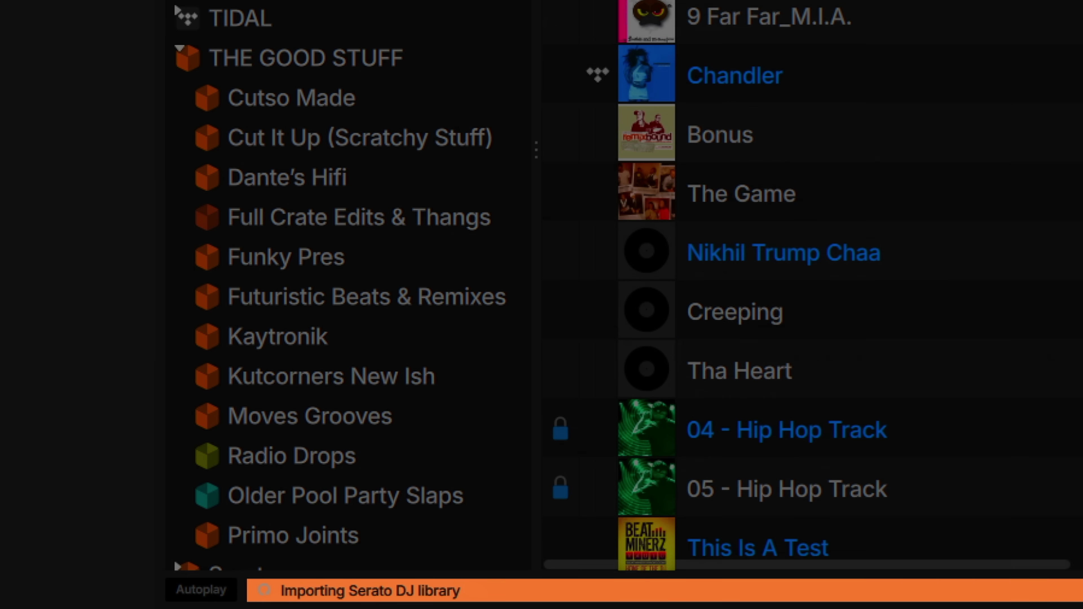
{"action": "scroll", "coordinate": [812, 286], "scroll_direction": "down", "scroll_amount": 5}
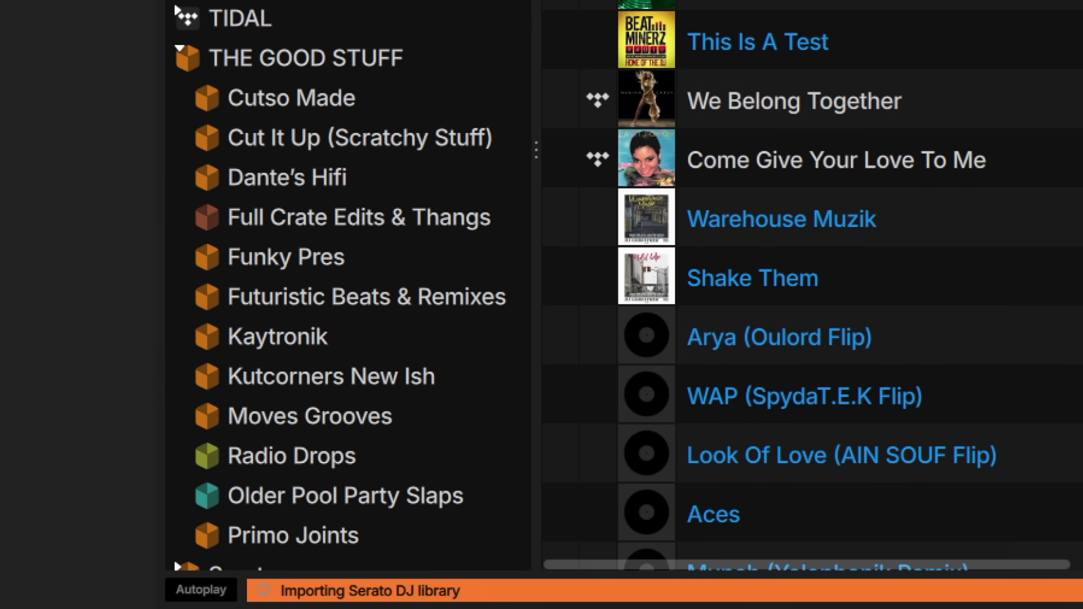
{"action": "scroll", "coordinate": [813, 286], "scroll_direction": "down", "scroll_amount": 8}
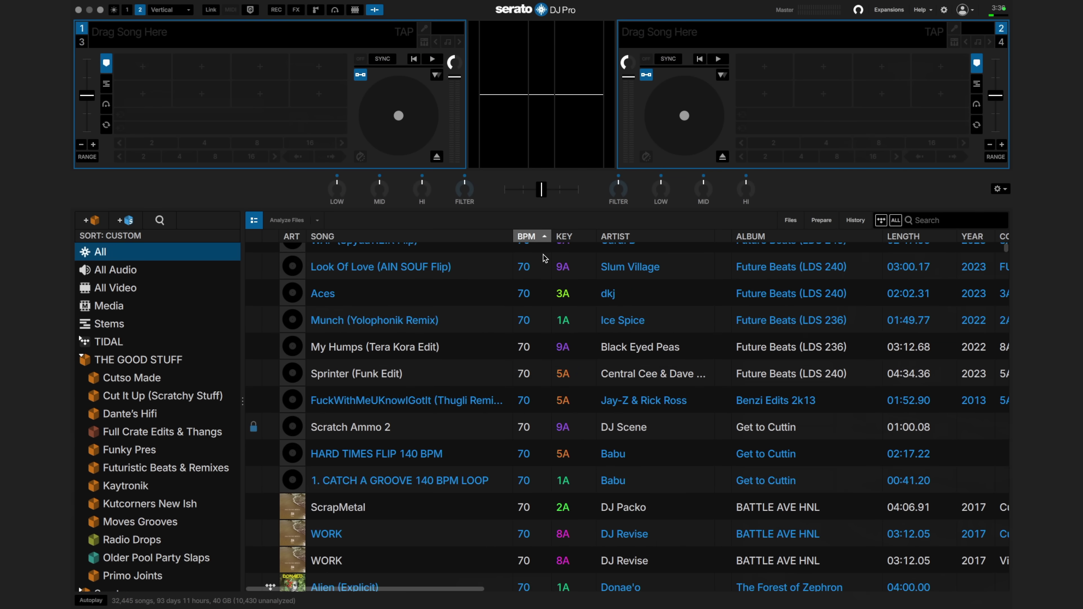
{"action": "scroll", "coordinate": [545, 259], "scroll_direction": "down", "scroll_amount": 15}
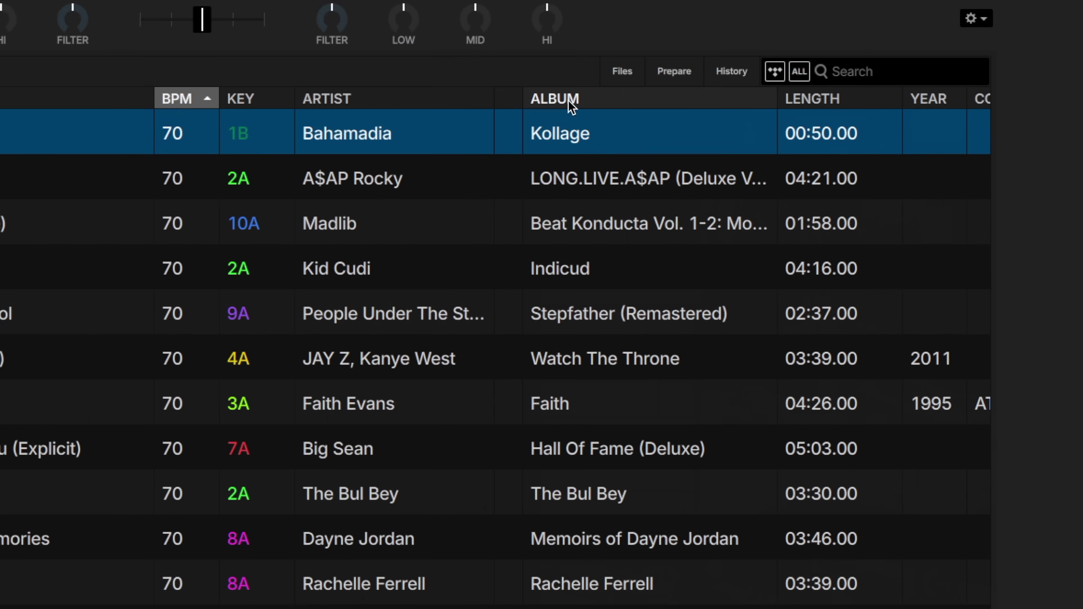
Add a Rating column and rate five 70 BPM tracks: 4, 3, 3, 4 and 4 stars.
{"action": "right_click", "coordinate": [690, 186]}
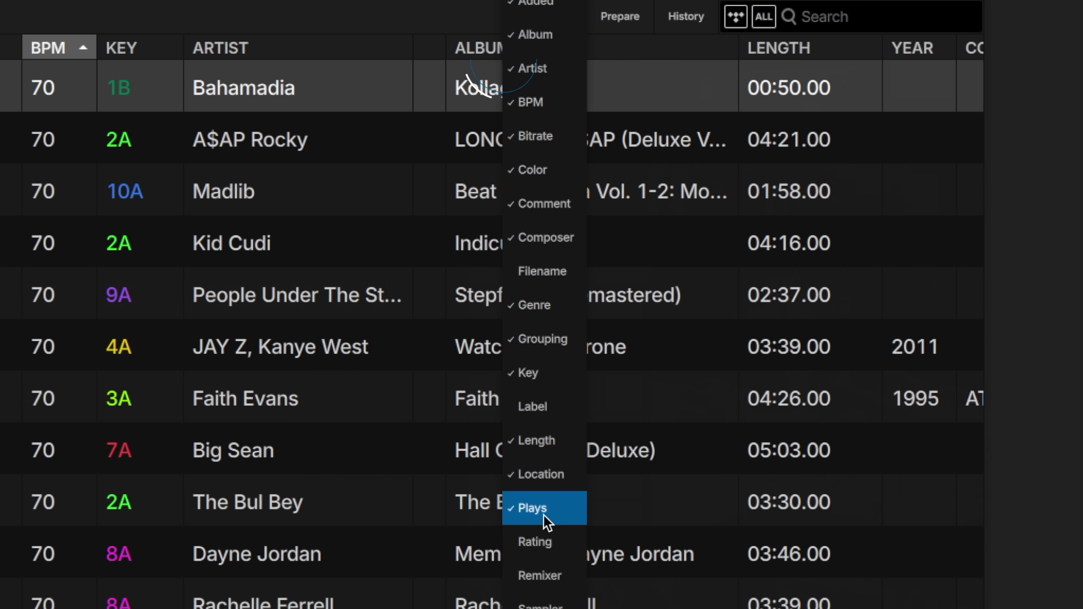
{"action": "left_click", "coordinate": [718, 512]}
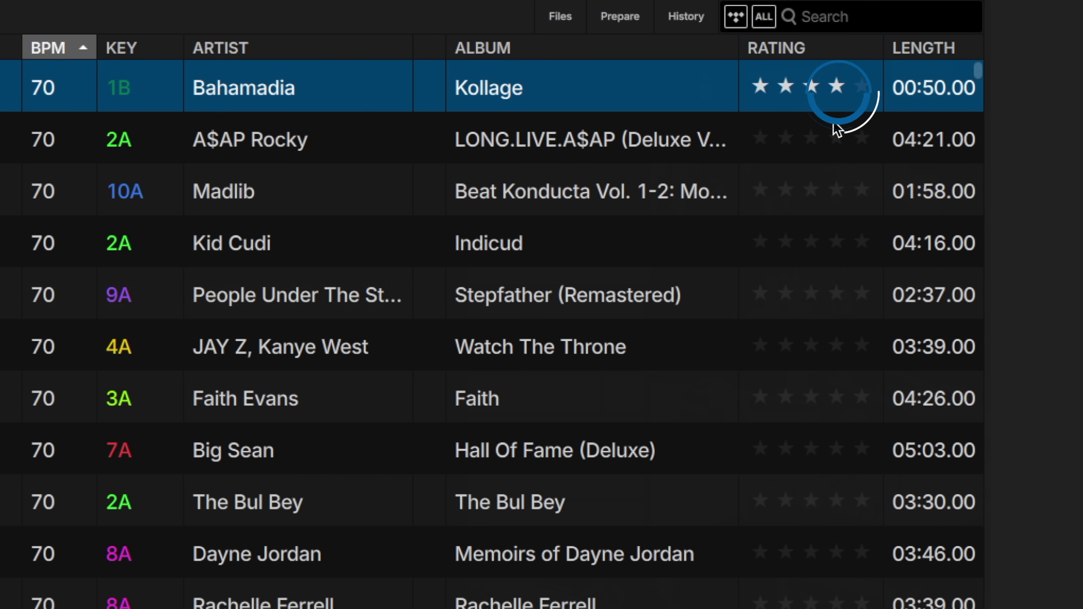
{"action": "left_click", "coordinate": [838, 147]}
{"action": "left_click", "coordinate": [813, 193]}
{"action": "left_click", "coordinate": [816, 255]}
{"action": "left_click", "coordinate": [842, 298]}
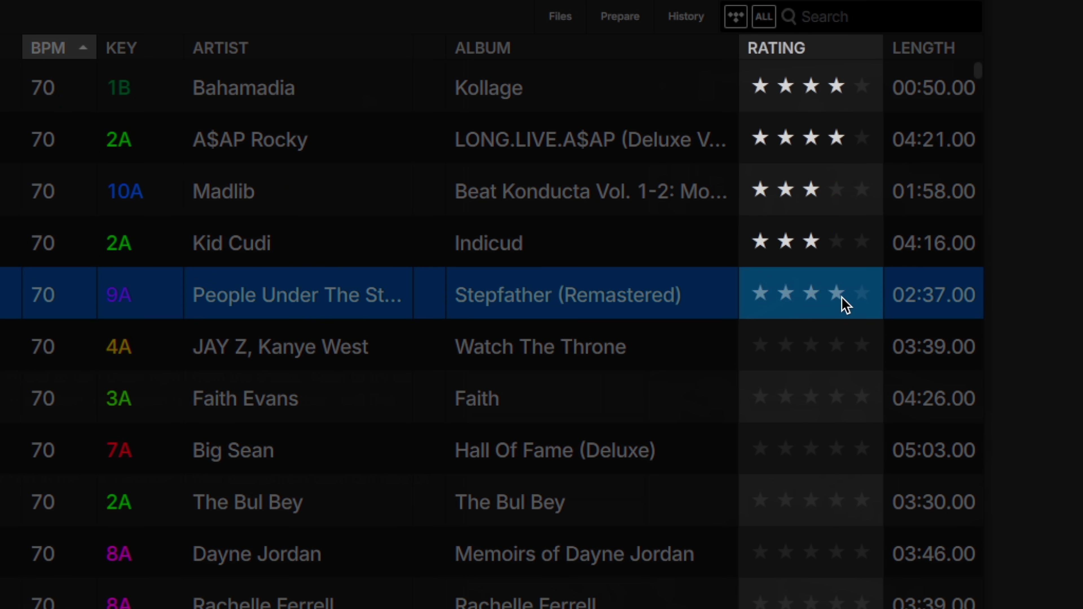
{"action": "left_click", "coordinate": [848, 348]}
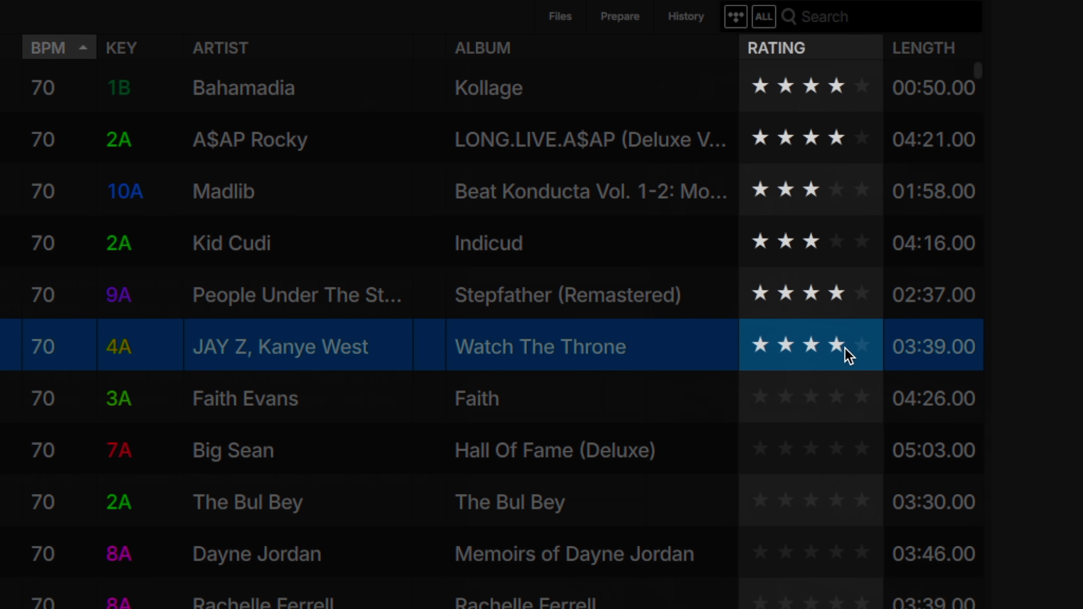
Give all six selected tracks the fire rating emoji and confirm the tag edit.
{"action": "left_click", "coordinate": [803, 84], "text": "shift"}
{"action": "right_click", "coordinate": [779, 97]}
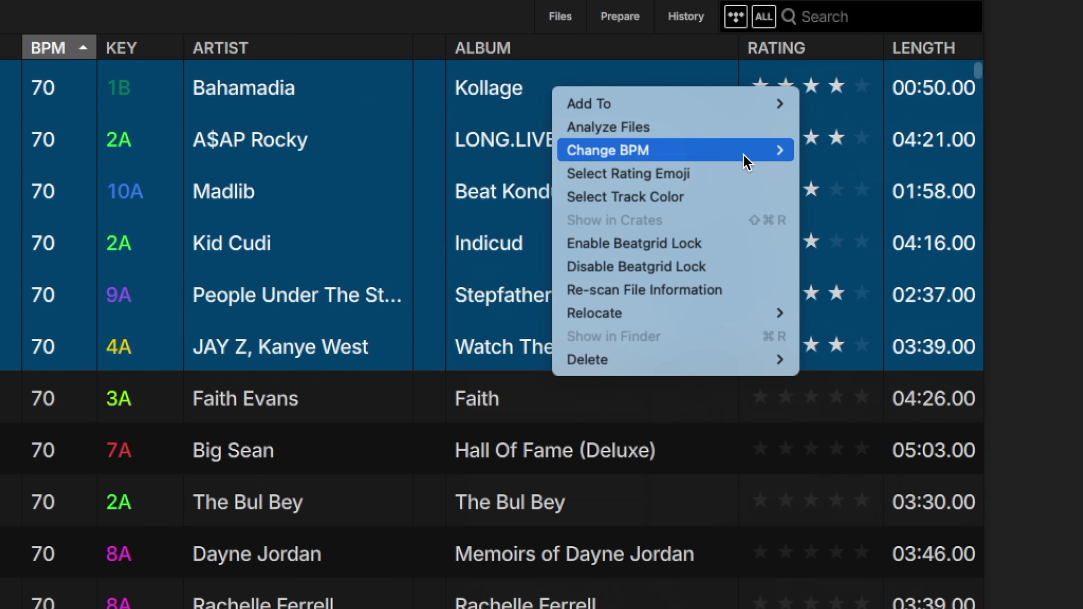
{"action": "left_click", "coordinate": [739, 176]}
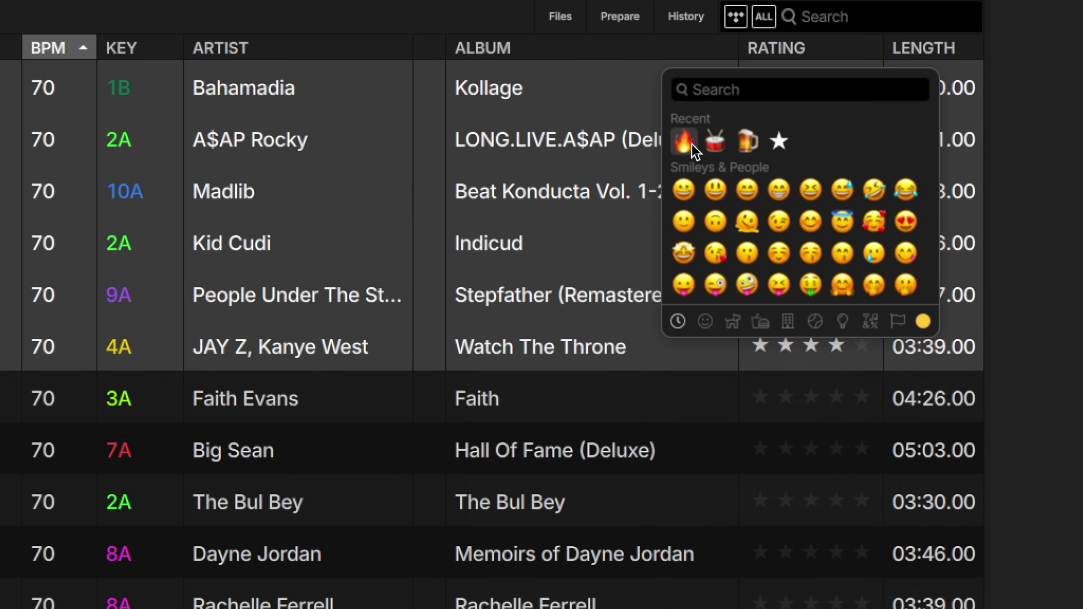
{"action": "left_click", "coordinate": [692, 145]}
{"action": "left_click", "coordinate": [424, 335]}
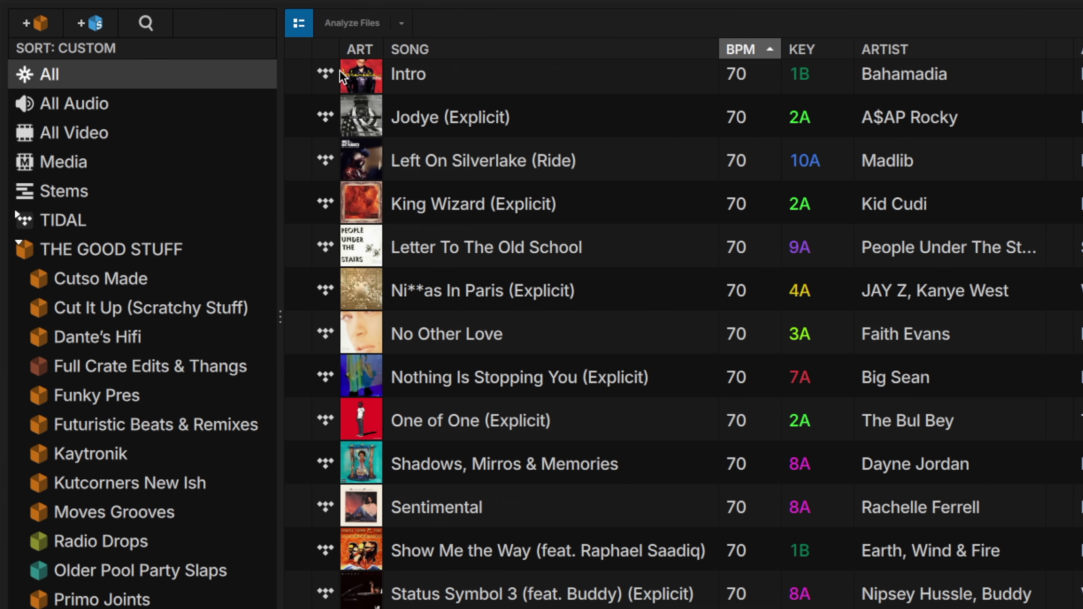
Search crates for 'scrat' and open the Cut It Up (Scratchy Stuff) crate.
{"action": "left_click", "coordinate": [145, 22]}
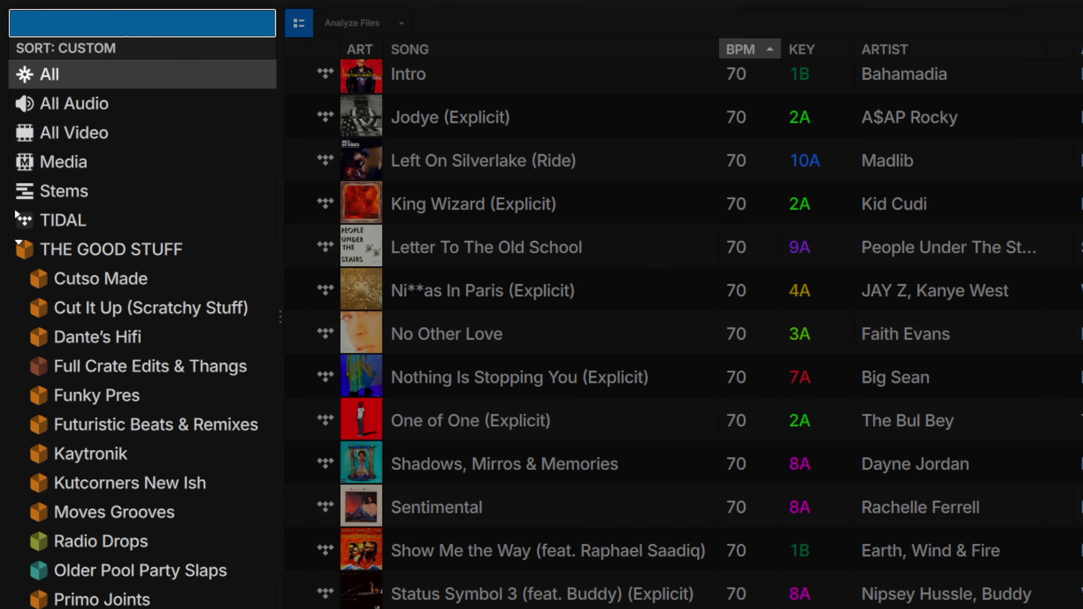
{"action": "type", "text": "scrat"}
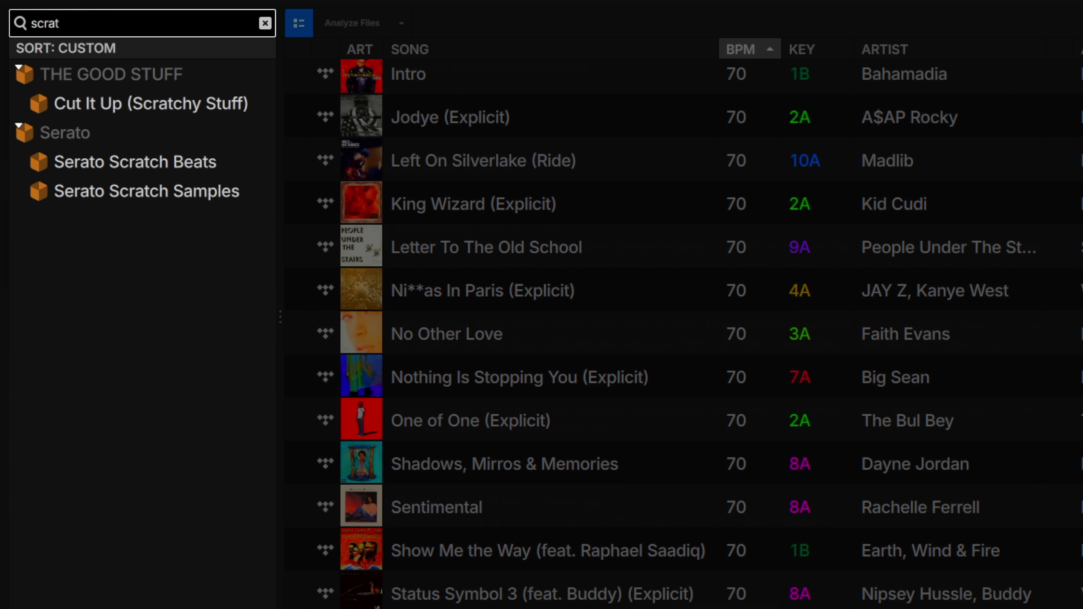
{"action": "left_click", "coordinate": [184, 112]}
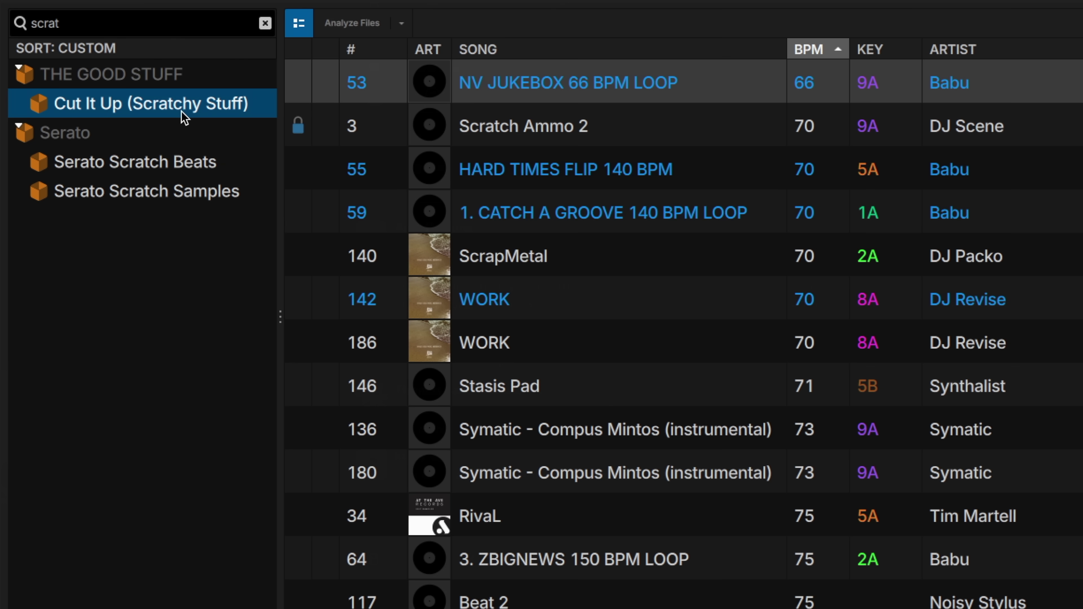
{"action": "scroll", "coordinate": [582, 247], "scroll_direction": "down", "scroll_amount": 5}
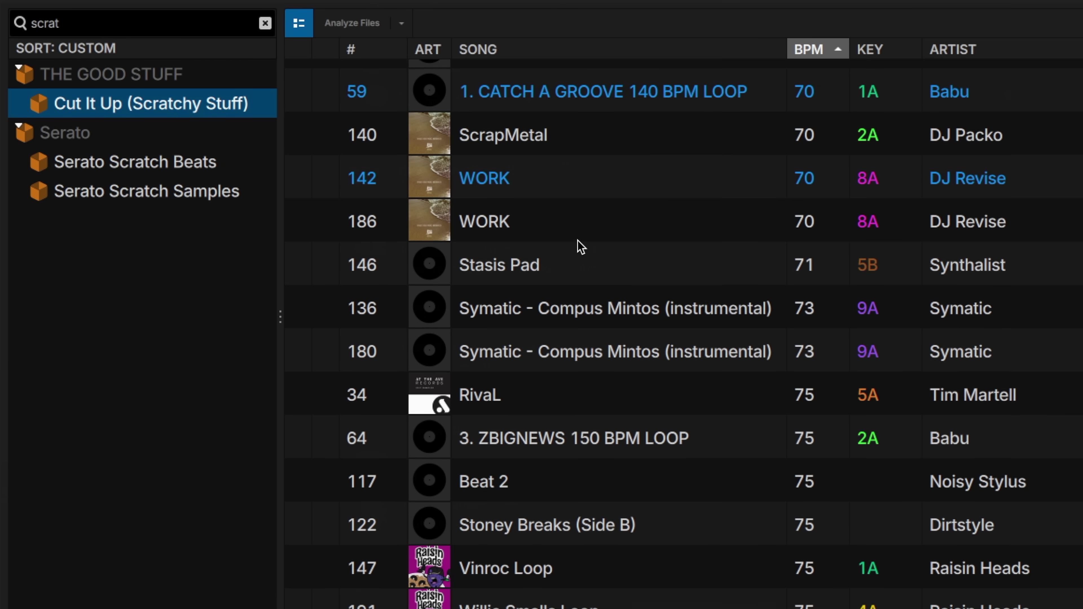
{"action": "scroll", "coordinate": [582, 247], "scroll_direction": "down", "scroll_amount": 3}
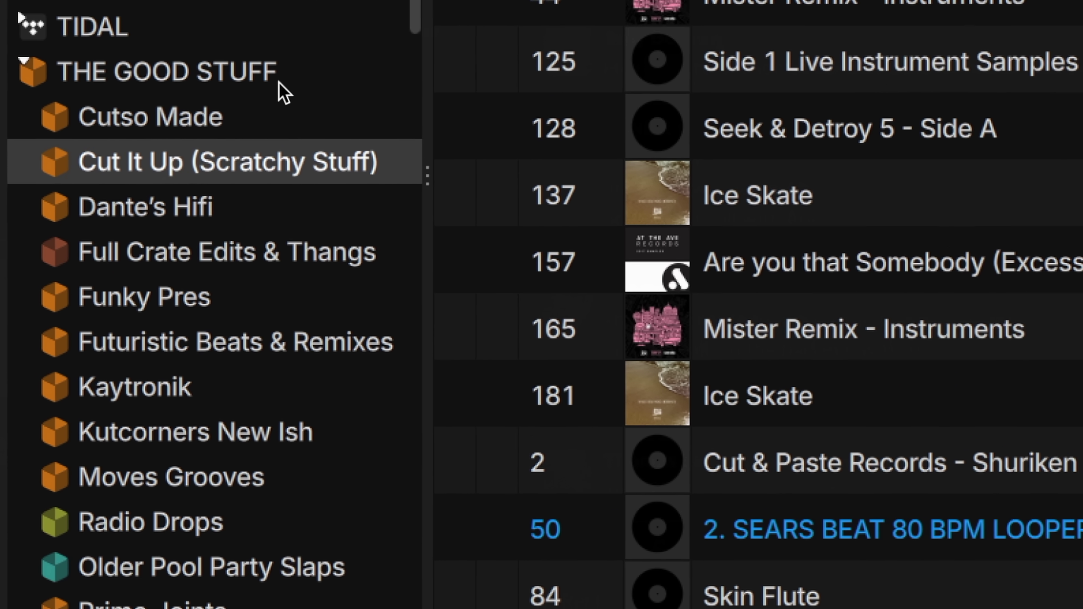
Colour Cut It Up crimson and Dante's Hifi yellow-green, then show Funky Pres's tracks.
{"action": "right_click", "coordinate": [166, 240]}
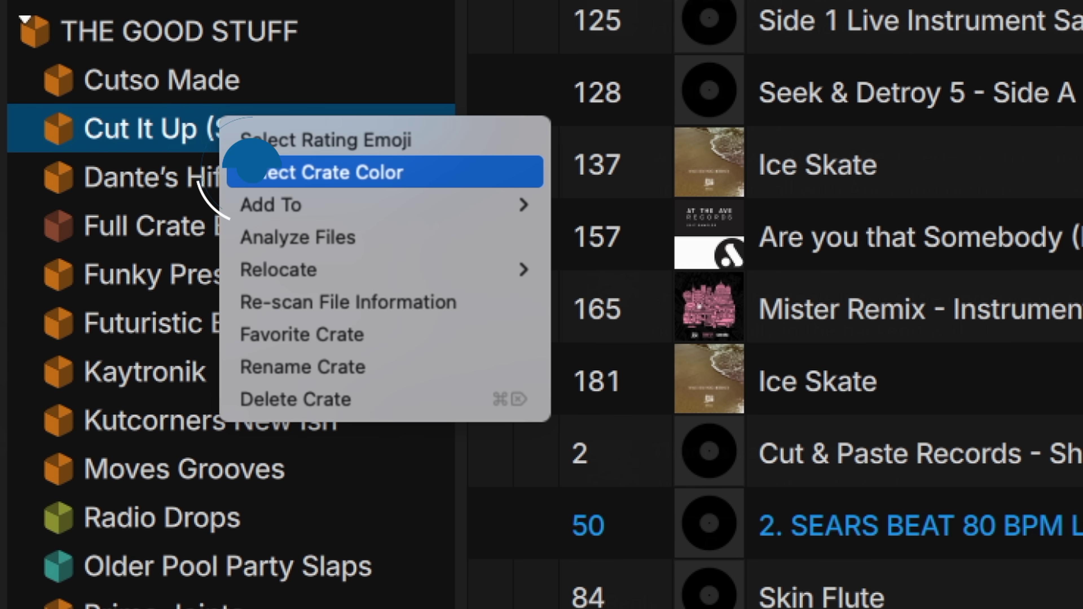
{"action": "left_click", "coordinate": [252, 161]}
{"action": "left_click", "coordinate": [150, 107]}
{"action": "right_click", "coordinate": [154, 175]}
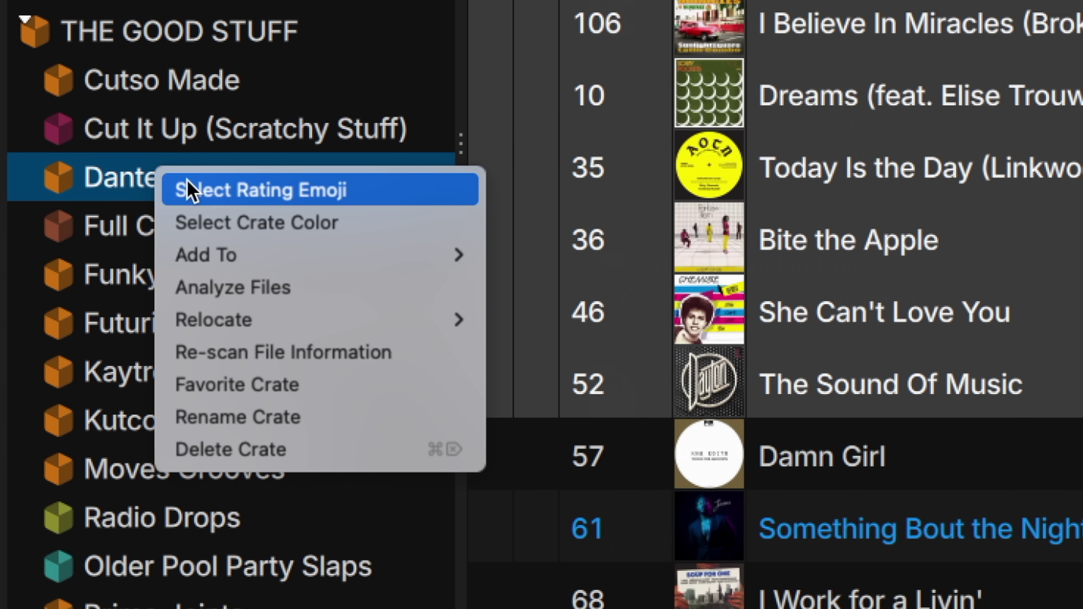
{"action": "left_click", "coordinate": [218, 224]}
{"action": "left_click", "coordinate": [264, 148]}
{"action": "left_click", "coordinate": [200, 284]}
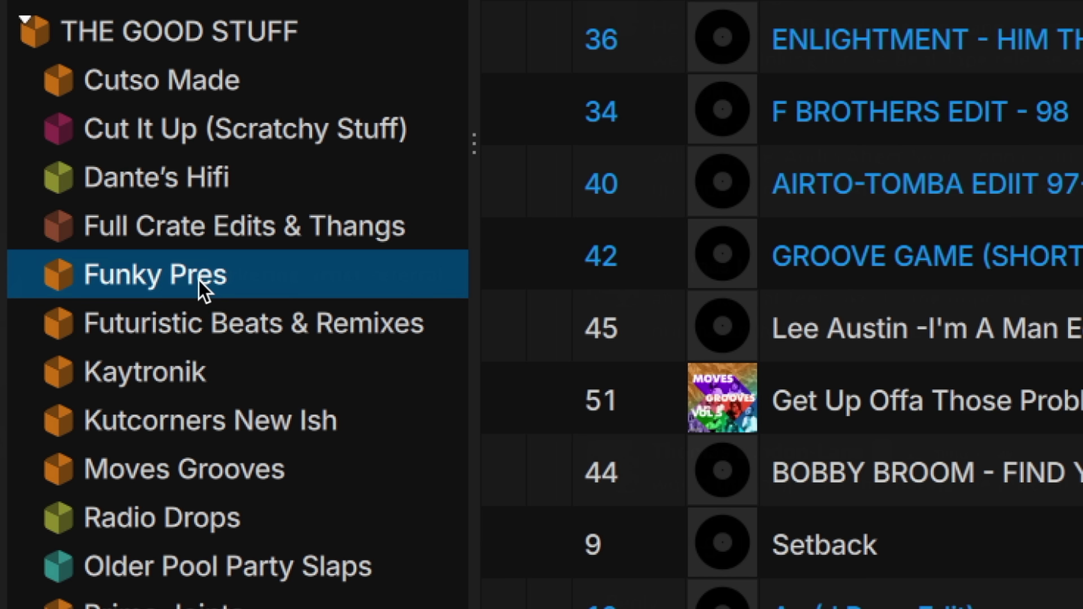
Add Funky Pres, Full Crate Edits & Thangs and Moves Grooves to the favourite crates.
{"action": "right_click", "coordinate": [205, 292]}
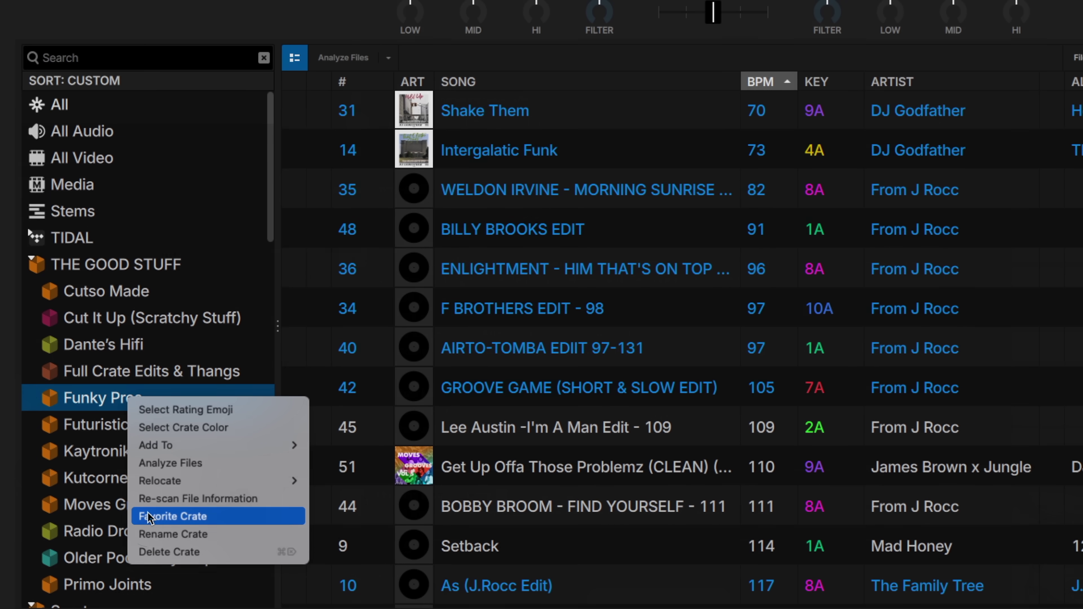
{"action": "left_click", "coordinate": [181, 509]}
{"action": "right_click", "coordinate": [154, 398]}
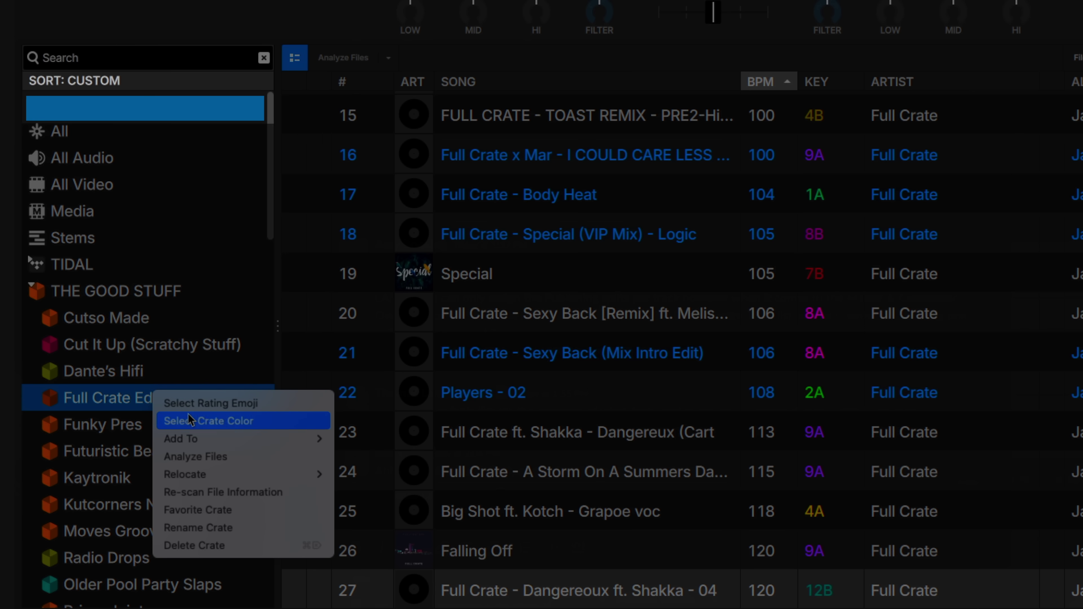
{"action": "left_click", "coordinate": [195, 510]}
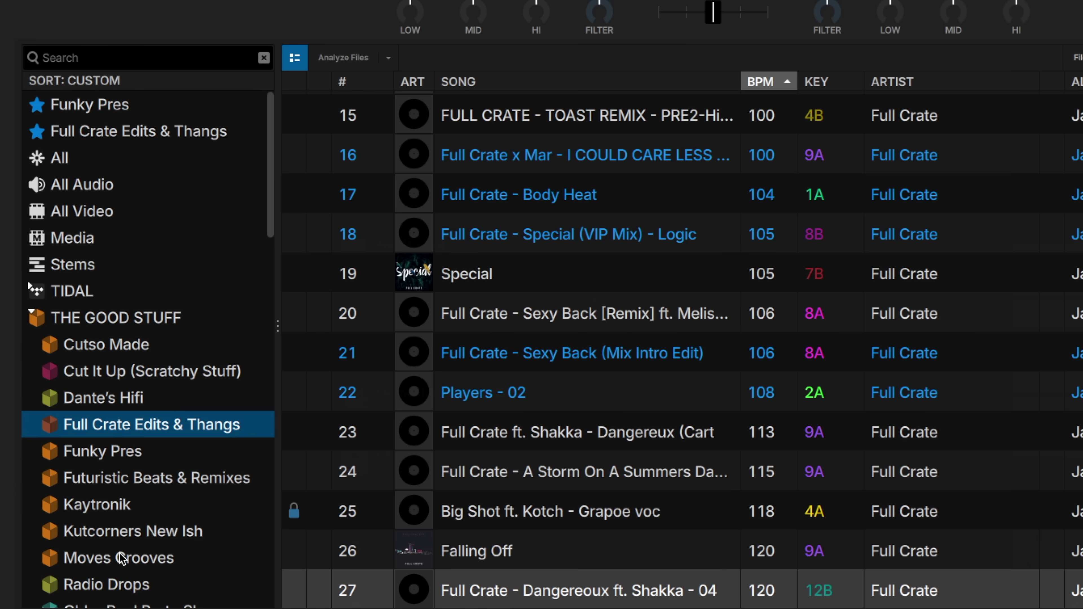
{"action": "right_click", "coordinate": [122, 558]}
{"action": "left_click", "coordinate": [141, 581]}
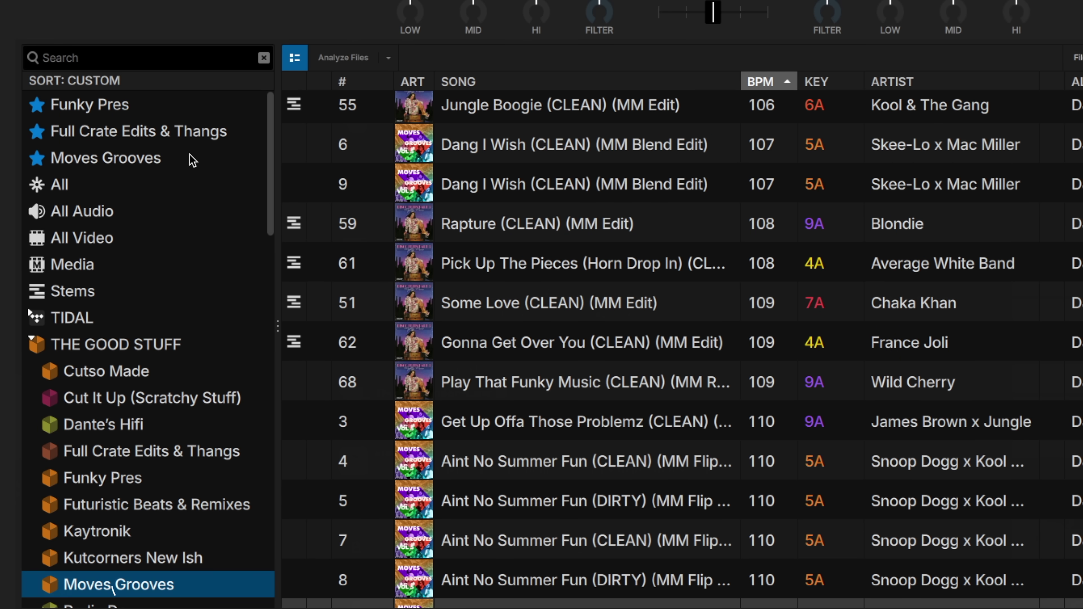
Reorder the favourites and remove Full Crate Edits & Thangs from them.
{"action": "left_click_drag", "start_coordinate": [125, 101], "coordinate": [108, 170]}
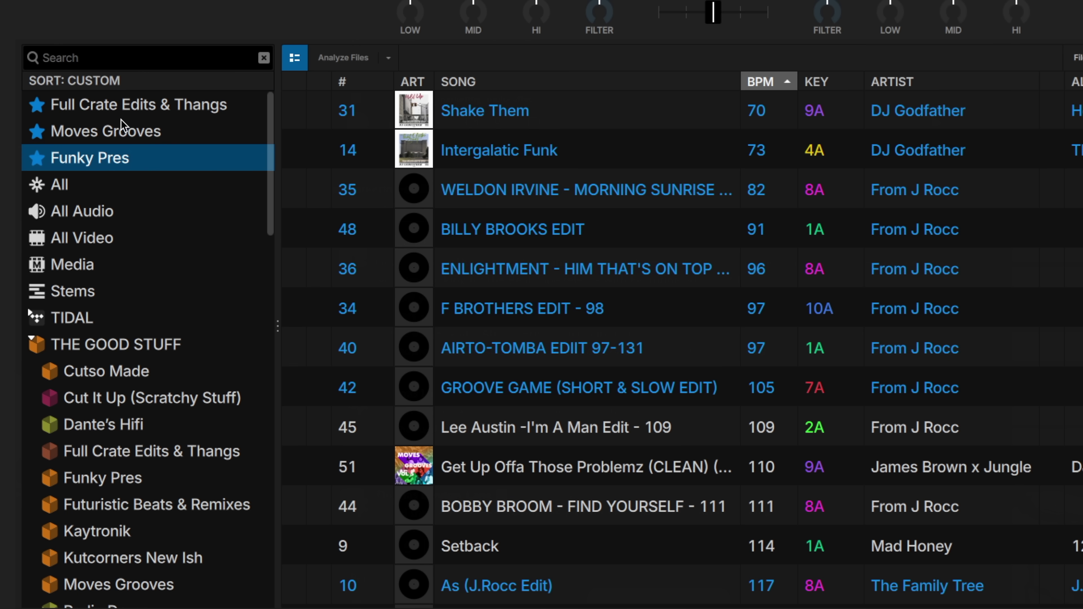
{"action": "left_click_drag", "start_coordinate": [107, 101], "coordinate": [79, 174]}
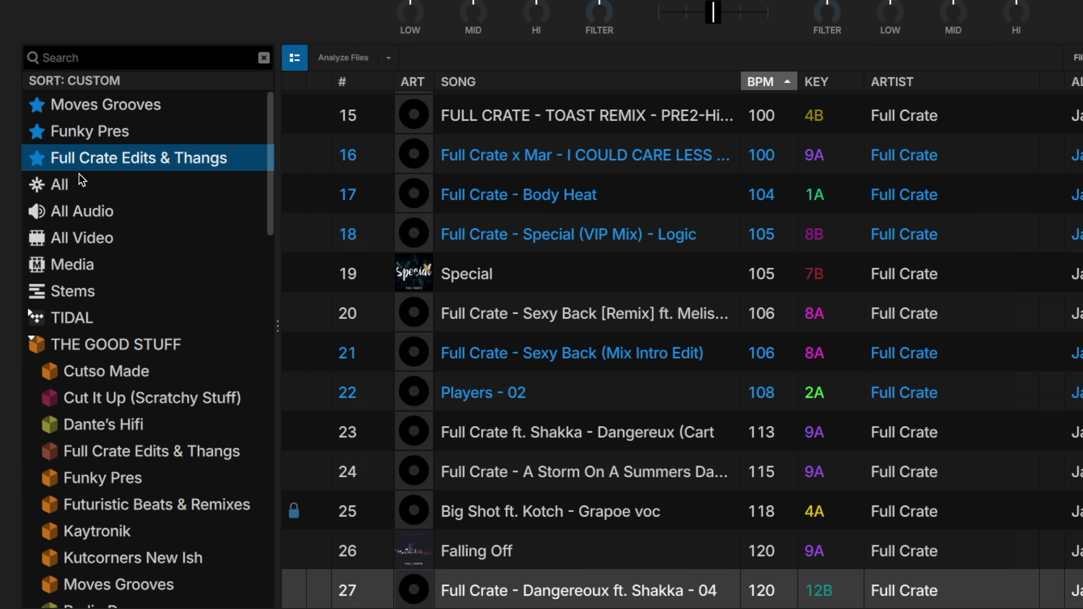
{"action": "right_click", "coordinate": [122, 170]}
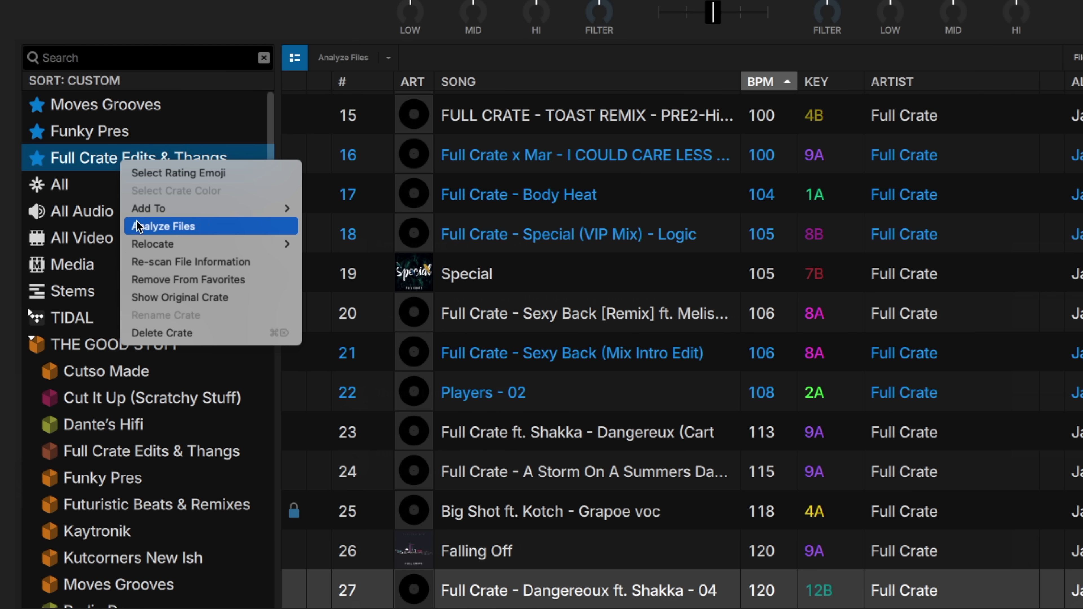
{"action": "left_click", "coordinate": [147, 279]}
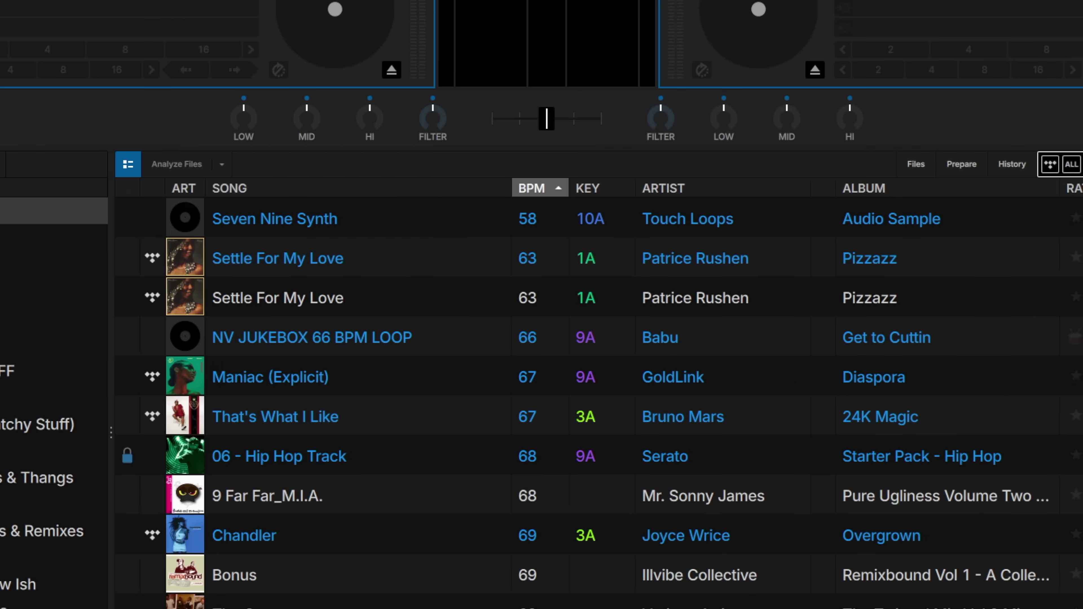
Search 'dumebi' and show the crates holding the SpydaT.E.K Edit and the plain Dumebi track.
{"action": "type", "text": "dumebi"}
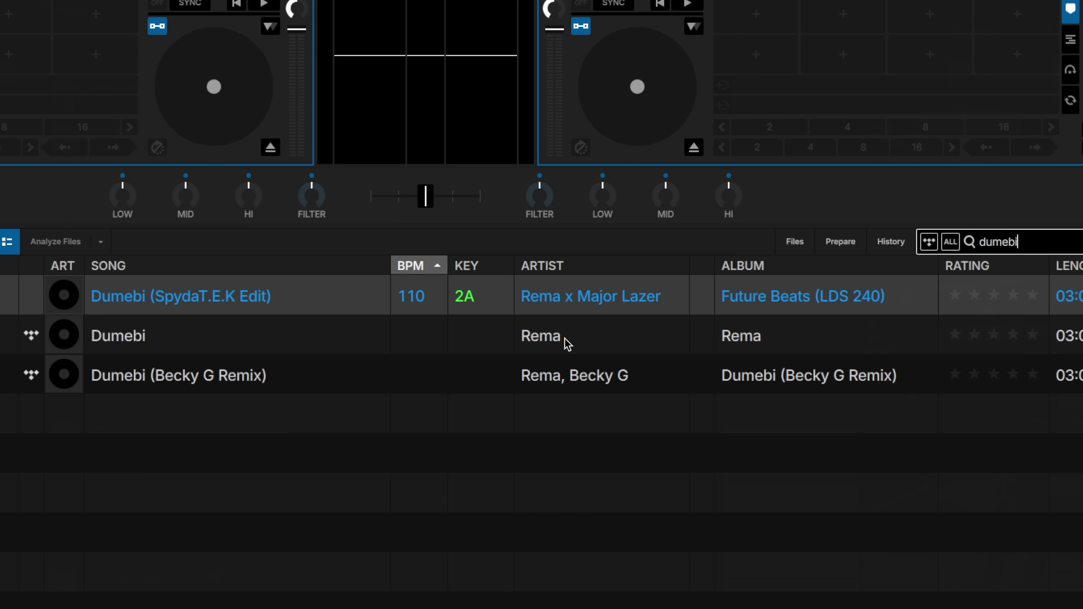
{"action": "right_click", "coordinate": [580, 306]}
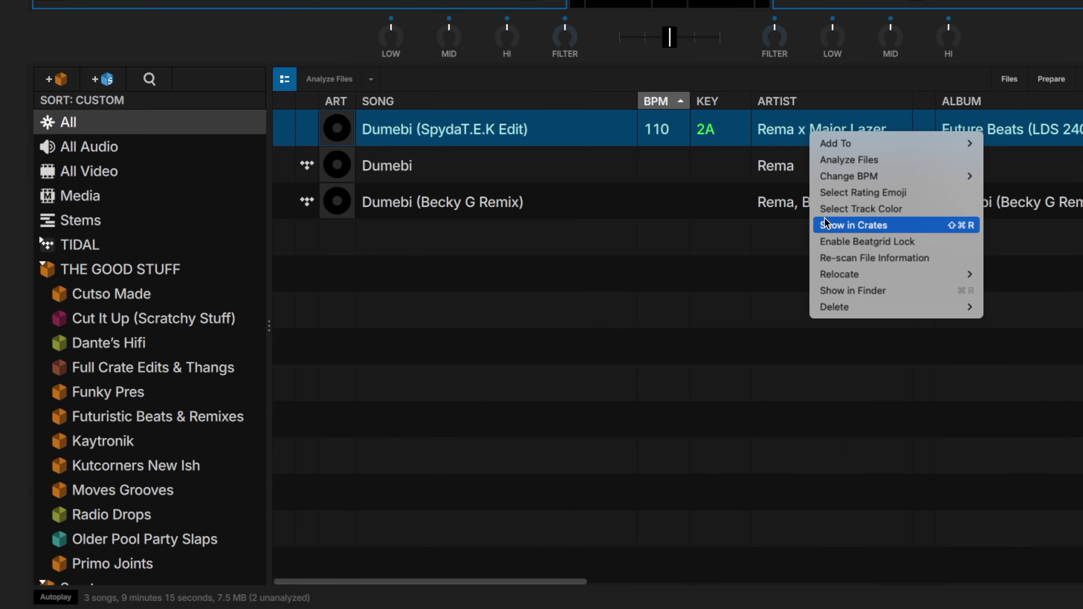
{"action": "left_click", "coordinate": [597, 402]}
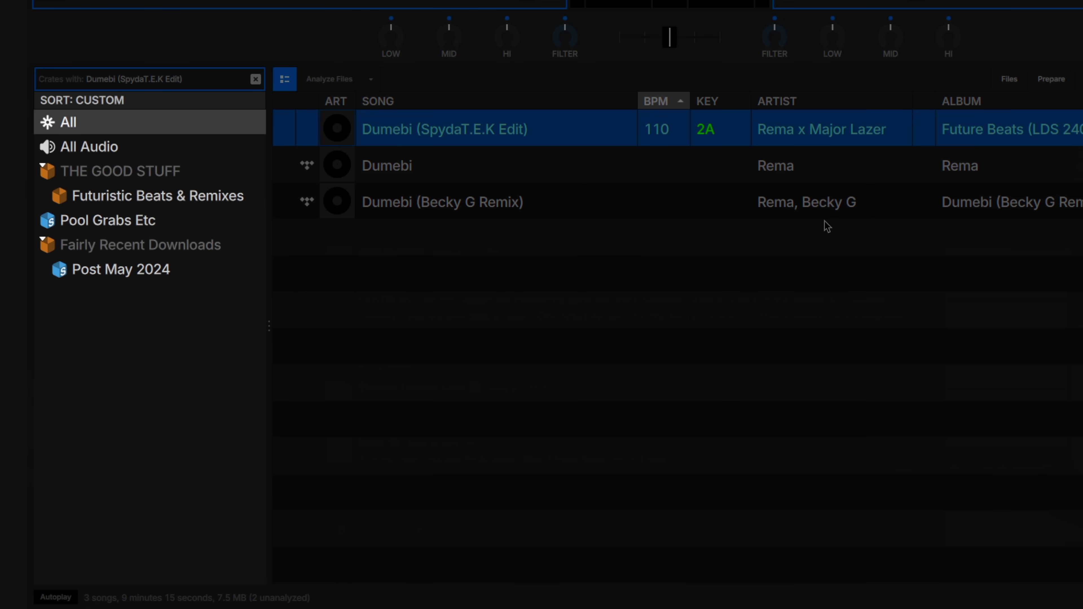
{"action": "right_click", "coordinate": [789, 160]}
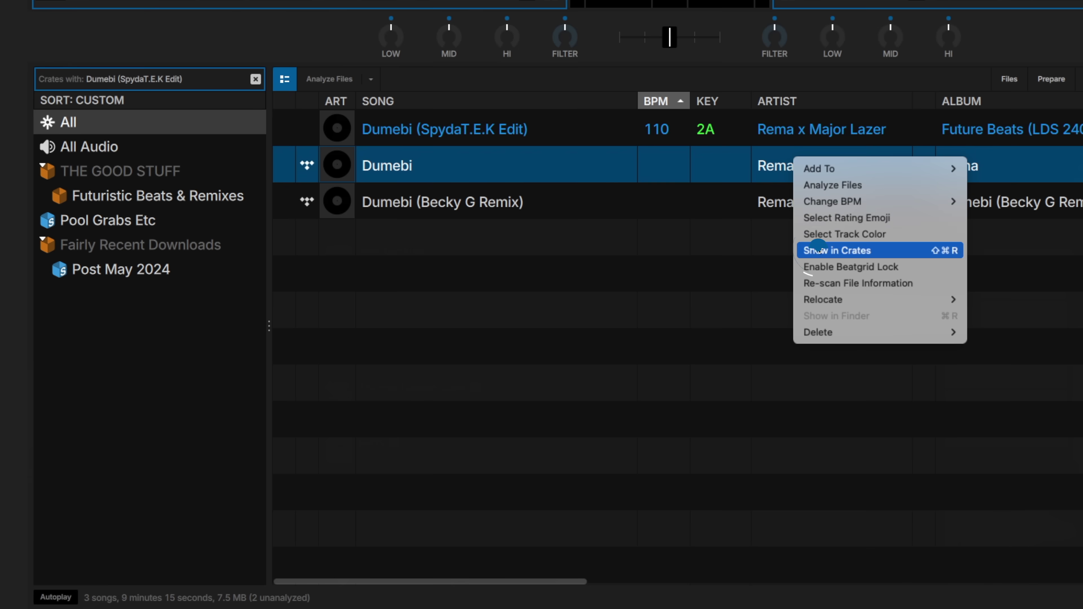
{"action": "left_click", "coordinate": [836, 249]}
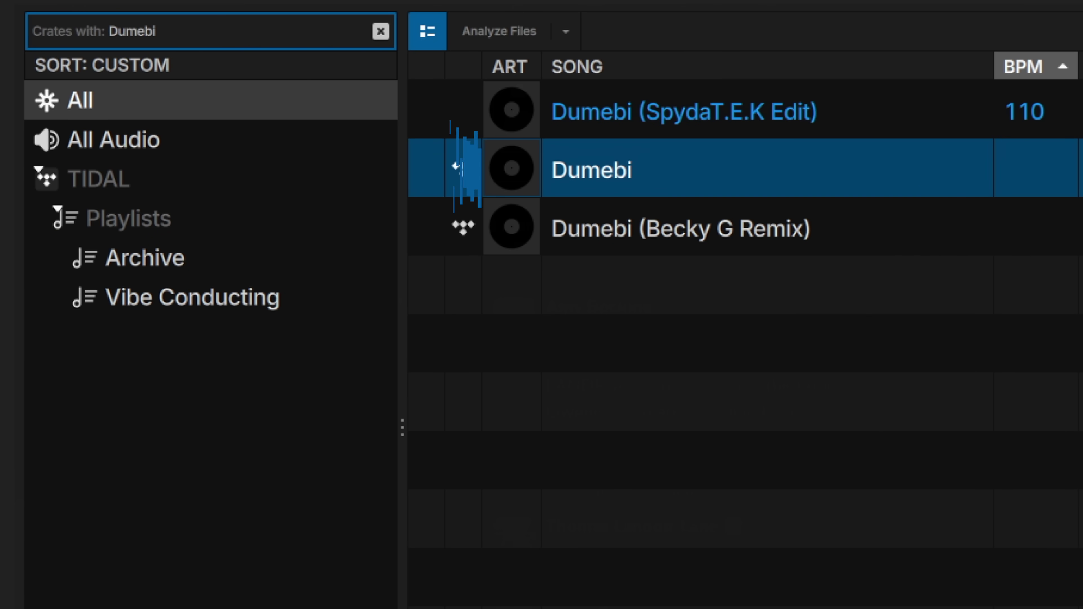
Clear the Dumebi crate filter and sort the crates in reverse alphabetical order.
{"action": "key", "text": "Escape"}
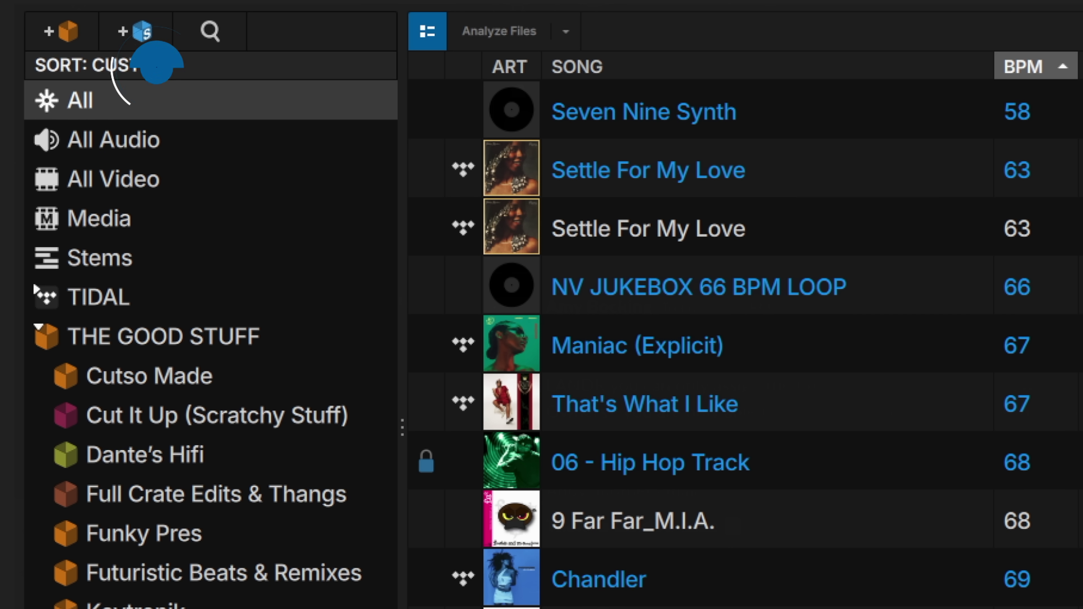
{"action": "left_click", "coordinate": [157, 64]}
{"action": "left_click", "coordinate": [220, 114]}
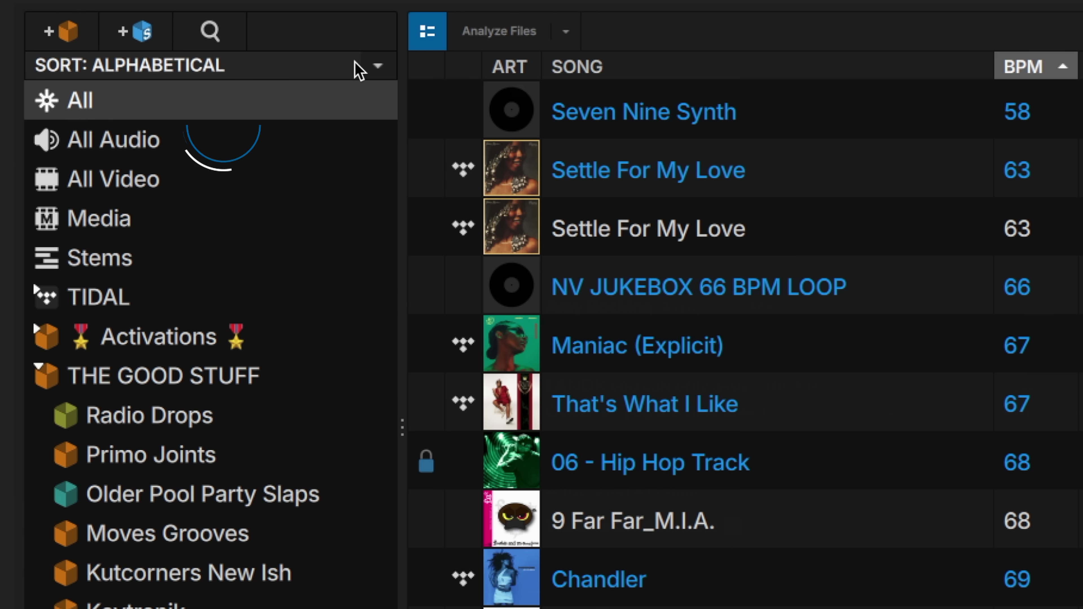
{"action": "left_click", "coordinate": [378, 69]}
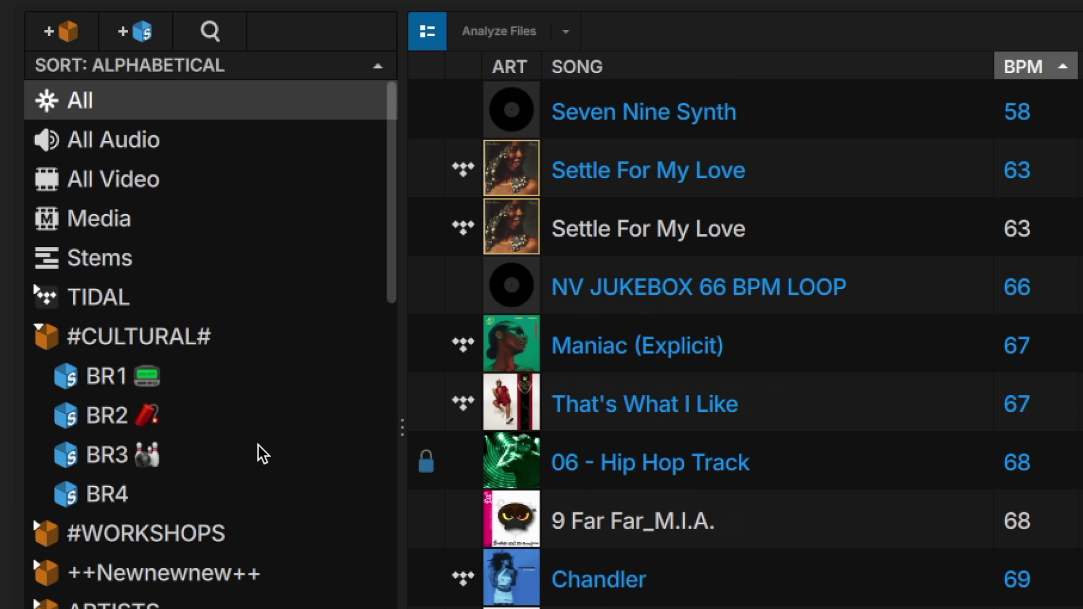
Re-sort the crate list by date created.
{"action": "scroll", "coordinate": [263, 454], "scroll_direction": "down", "scroll_amount": 9}
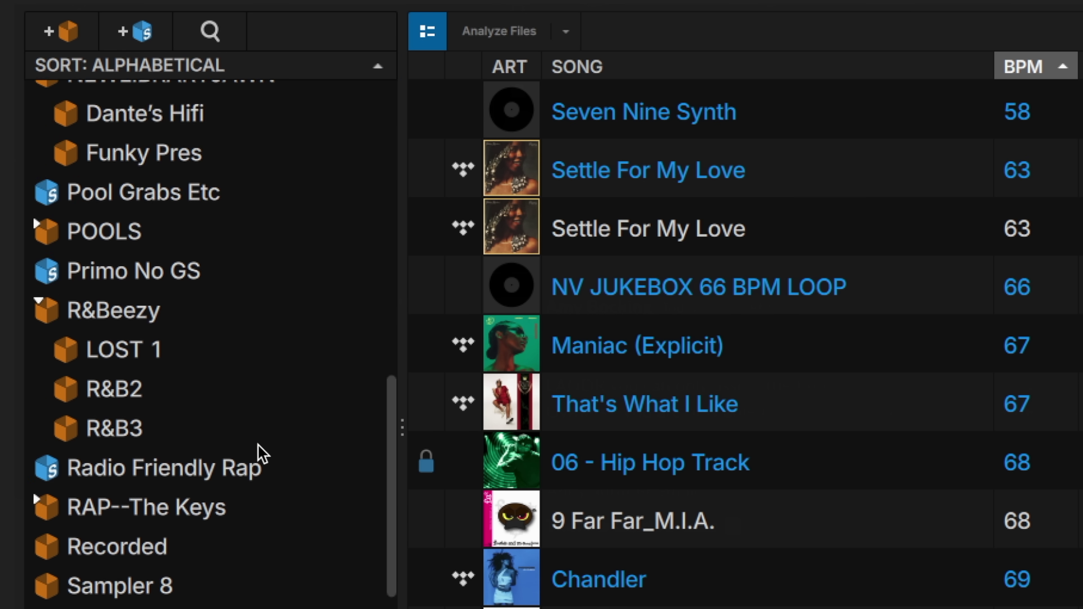
{"action": "scroll", "coordinate": [261, 452], "scroll_direction": "up", "scroll_amount": 10}
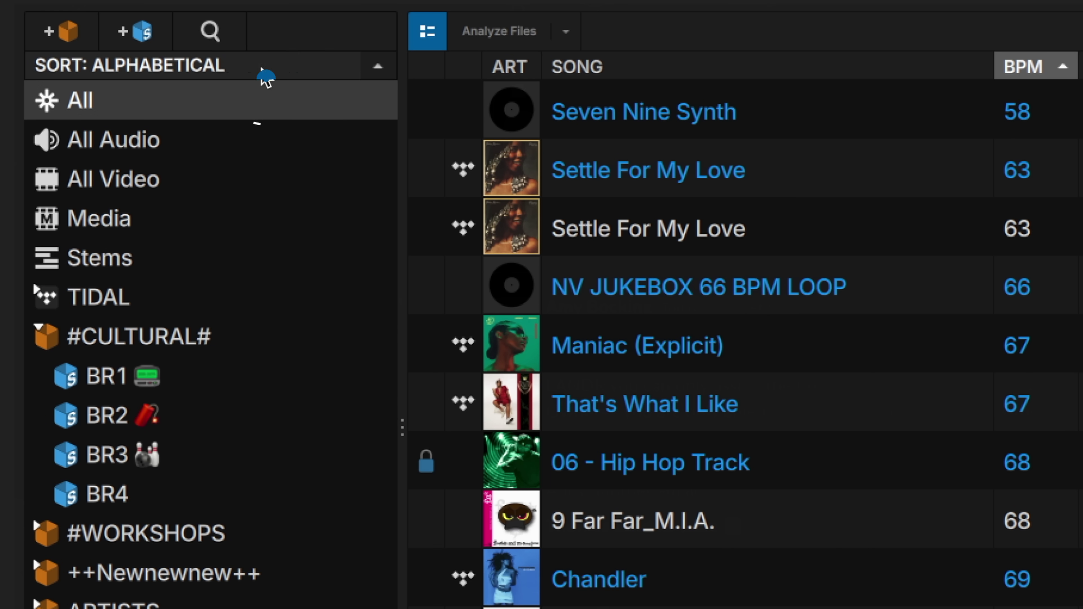
{"action": "left_click", "coordinate": [261, 69]}
{"action": "left_click", "coordinate": [293, 170]}
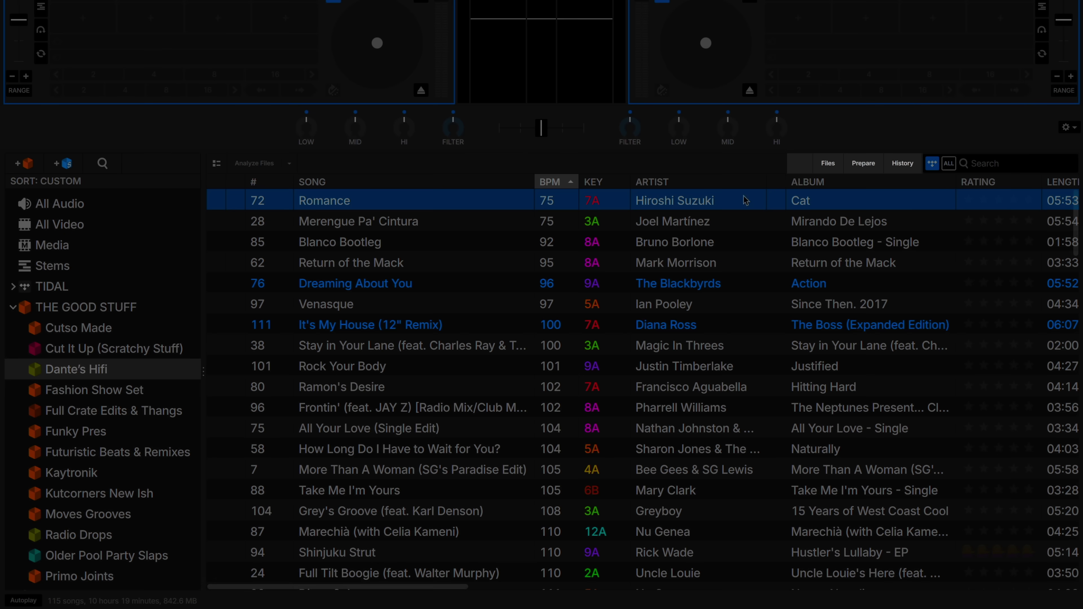
Look through the Files, Prepare and History panels, ending on Files.
{"action": "left_click", "coordinate": [828, 164]}
{"action": "left_click", "coordinate": [866, 167]}
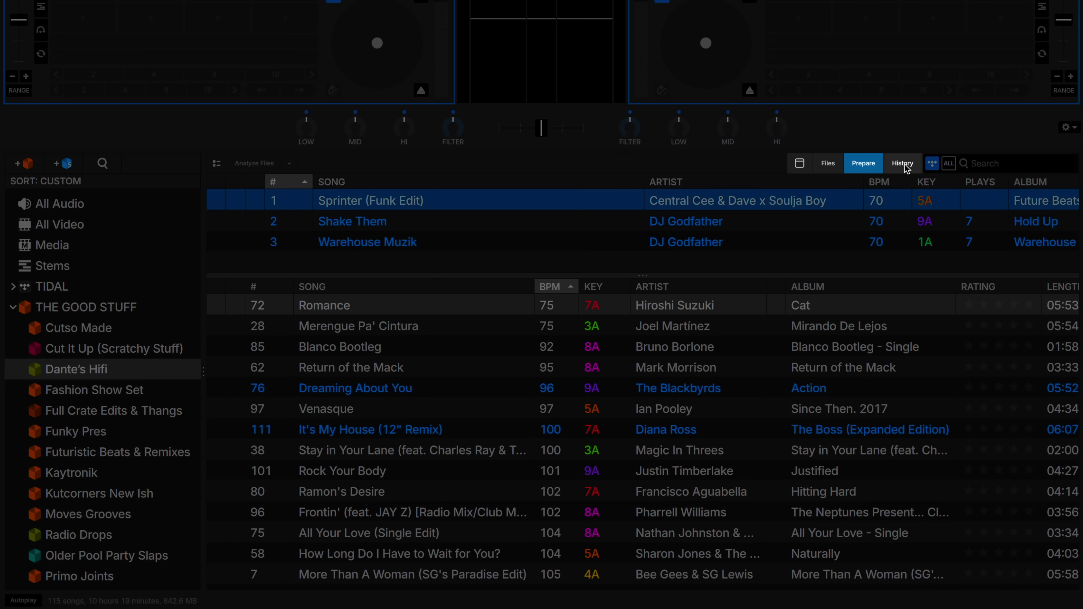
{"action": "left_click", "coordinate": [907, 165]}
{"action": "left_click", "coordinate": [830, 164]}
Try the side-by-side file browser layout, widen its panes, then restore the stacked layout.
{"action": "left_click", "coordinate": [799, 165]}
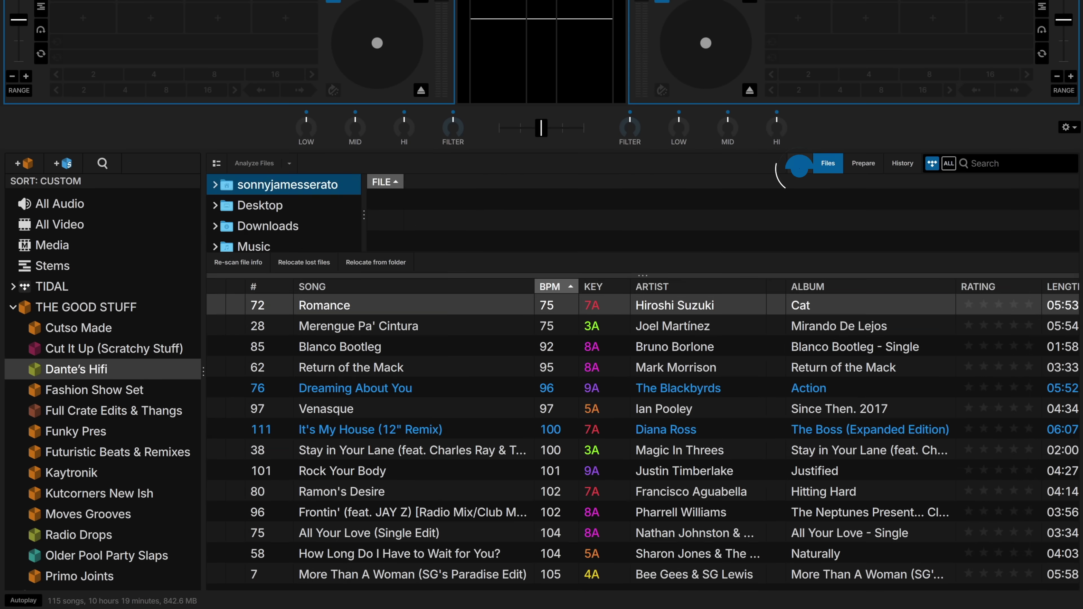
{"action": "mouse_move", "coordinate": [469, 368]}
{"action": "left_mouse_down"}
{"action": "mouse_move", "coordinate": [387, 370]}
{"action": "mouse_move", "coordinate": [449, 371]}
{"action": "left_mouse_up"}
{"action": "left_click_drag", "start_coordinate": [684, 370], "coordinate": [621, 373]}
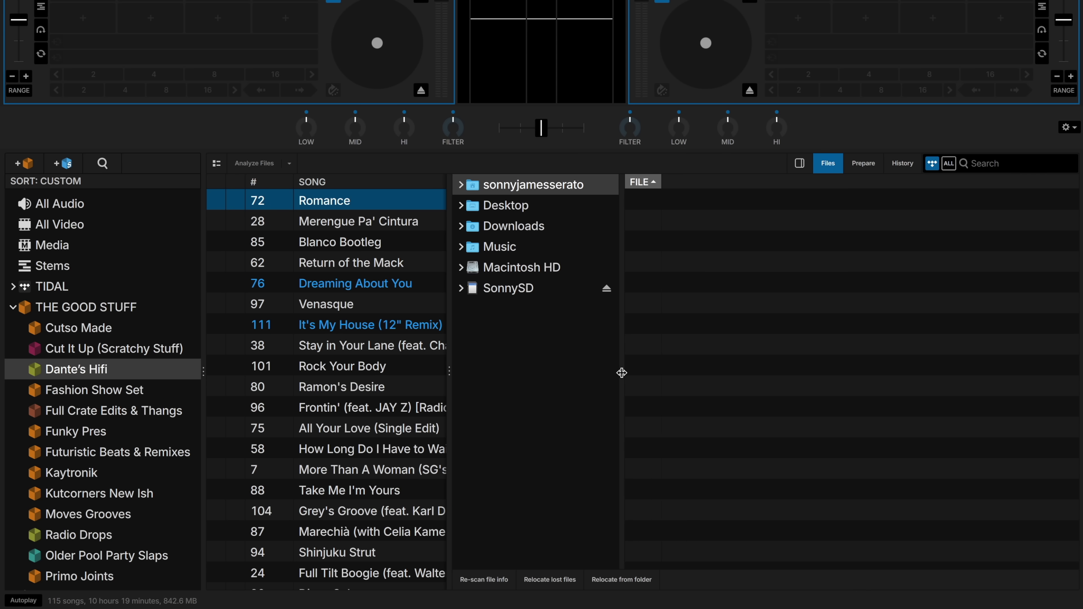
{"action": "left_click", "coordinate": [799, 164]}
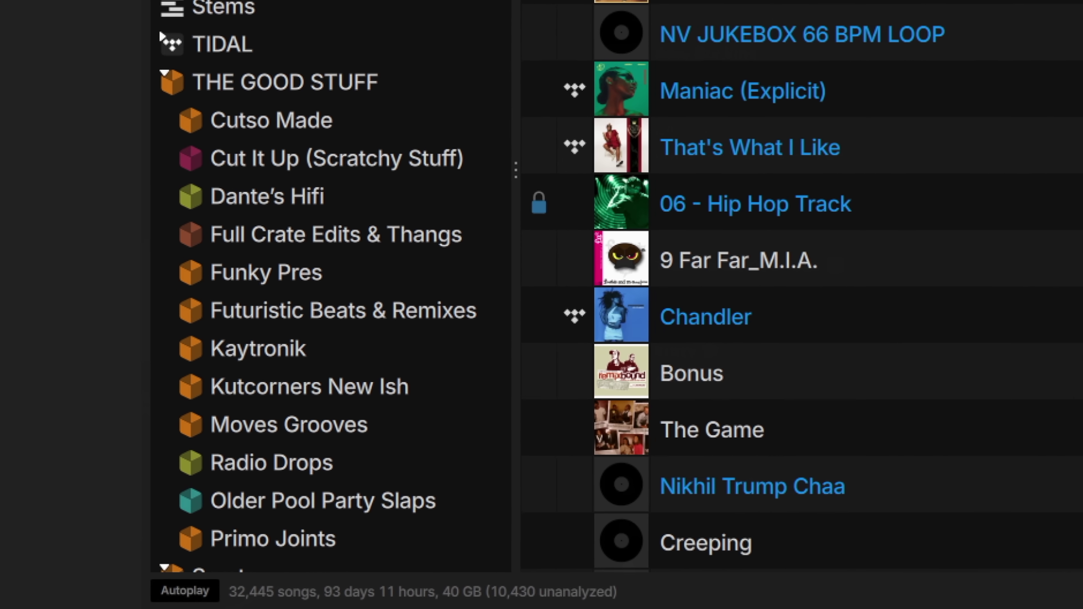
Open THE GOOD STUFF and step through its subcrates down to Dante's Hifi.
{"action": "left_click", "coordinate": [449, 87]}
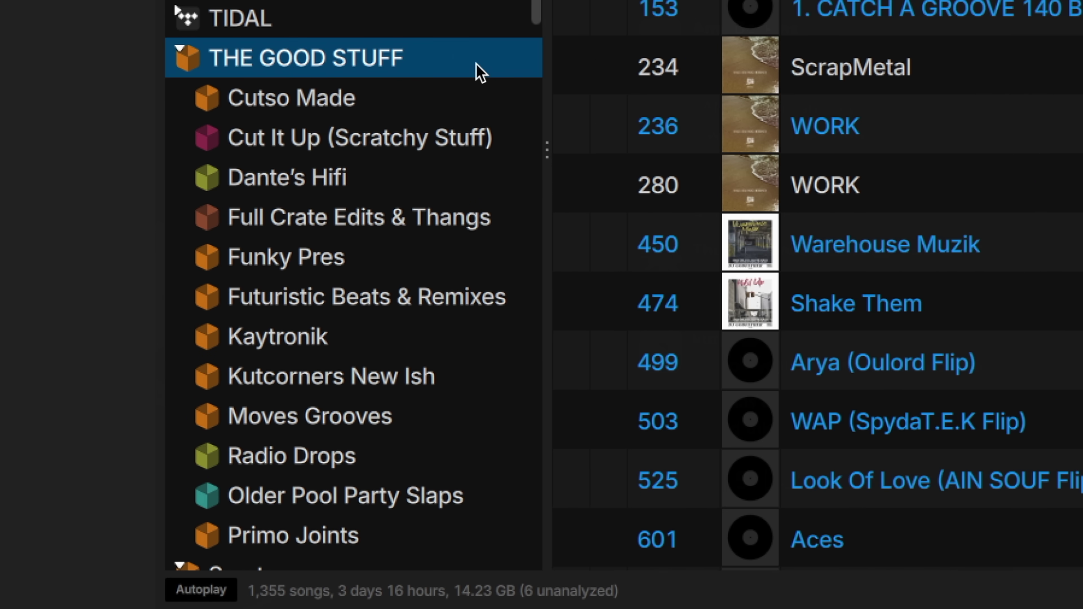
{"action": "key", "text": "Down"}
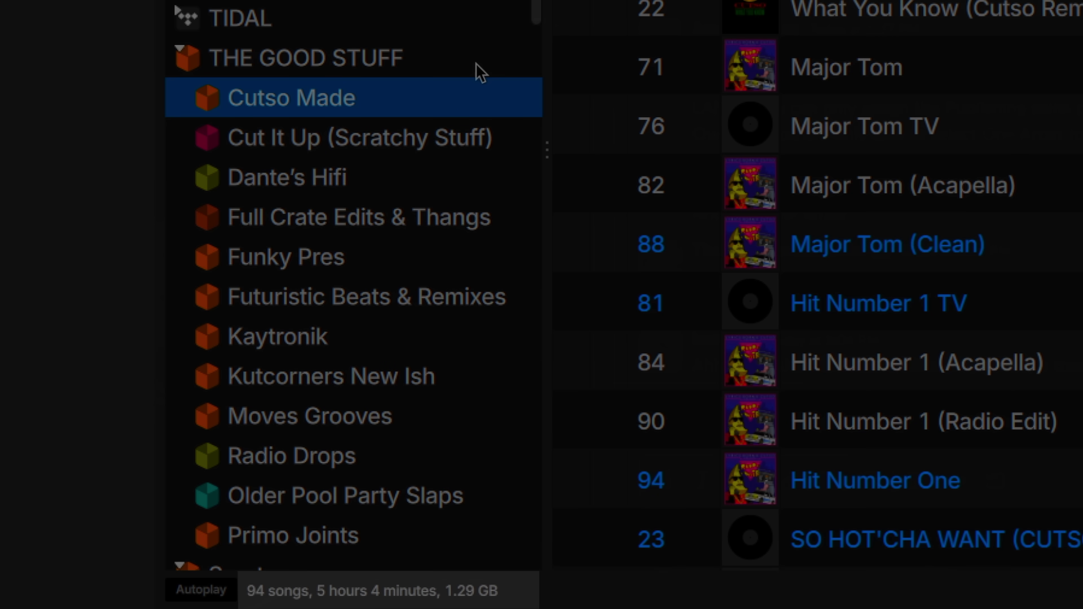
{"action": "key", "text": "Down"}
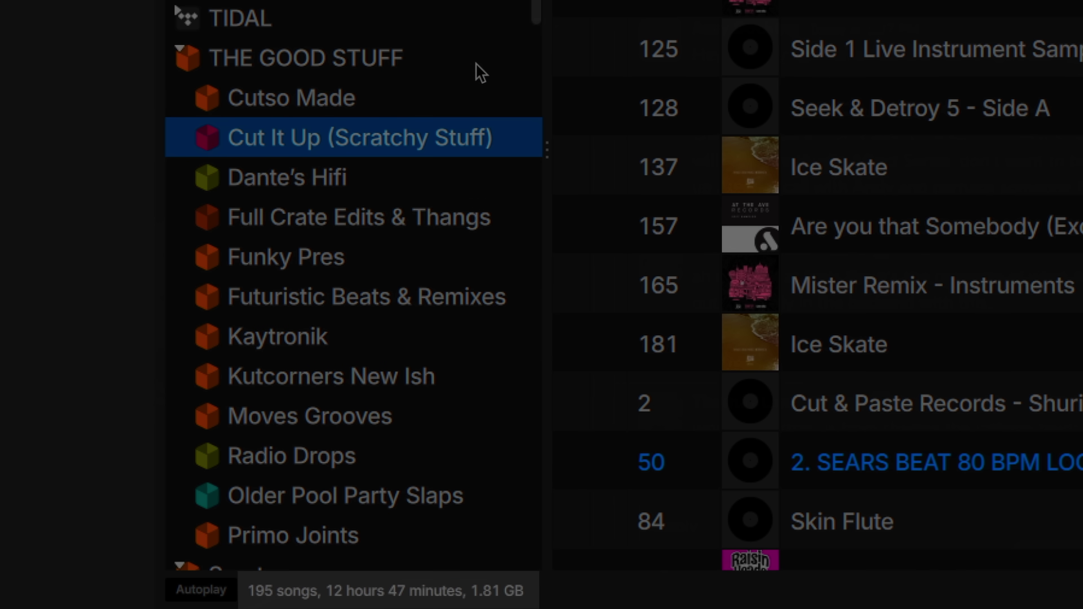
{"action": "key", "text": "Down"}
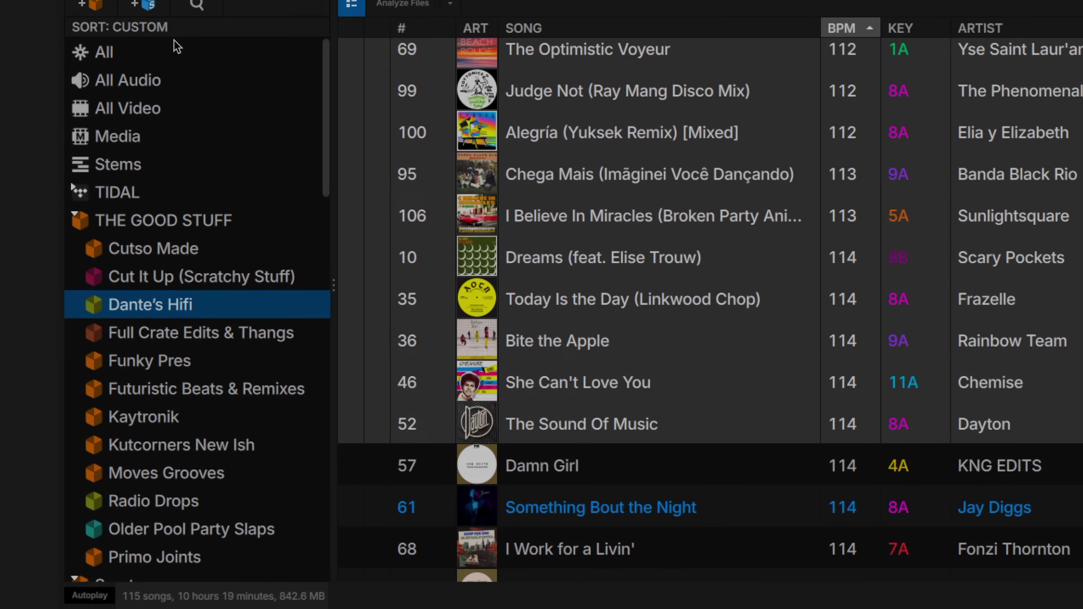
Create the Fashion Show Set subcrate and add the Prepare list's tracks to it.
{"action": "left_click", "coordinate": [47, 103]}
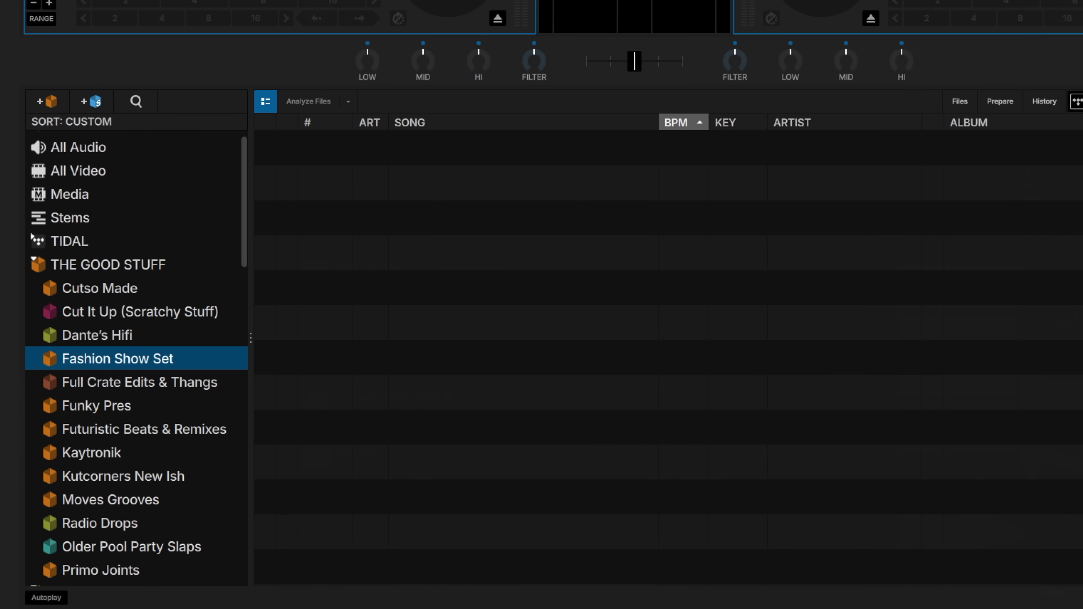
{"action": "left_click", "coordinate": [1000, 101]}
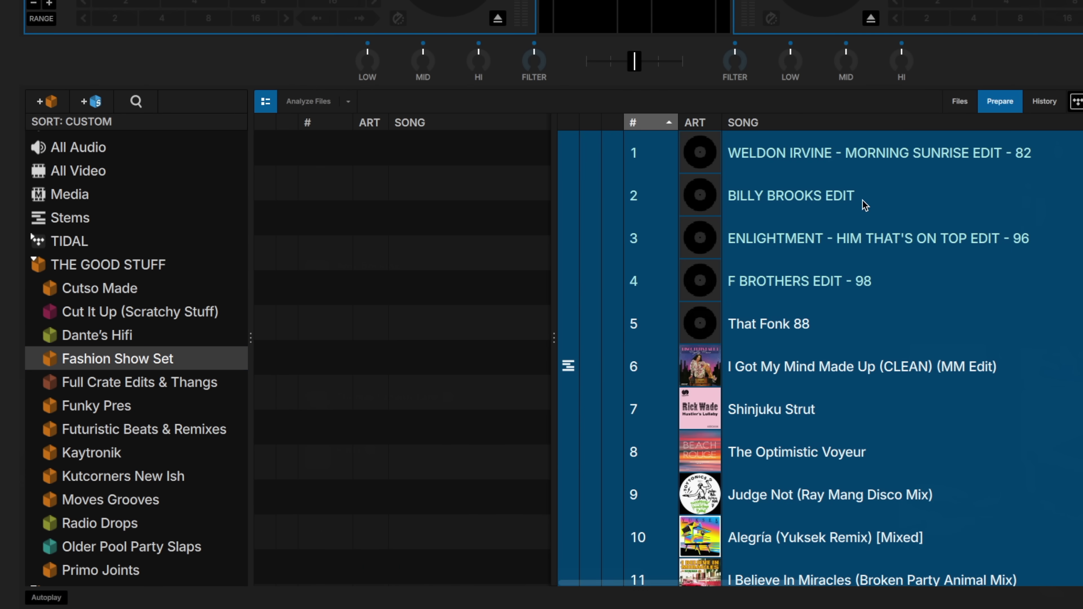
{"action": "left_click_drag", "start_coordinate": [556, 277], "coordinate": [511, 265]}
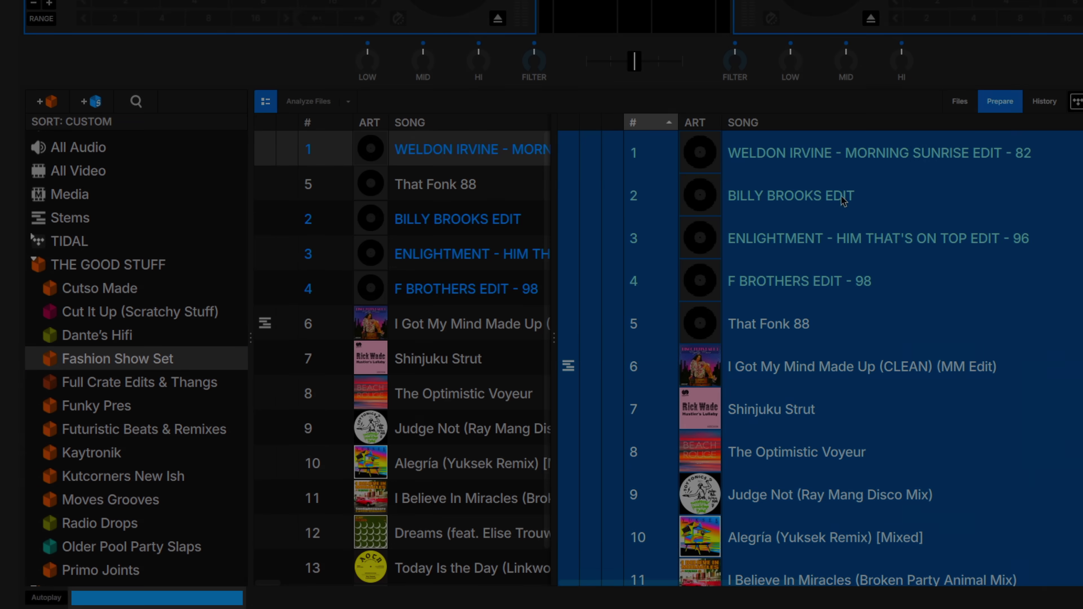
{"action": "left_click", "coordinate": [974, 122]}
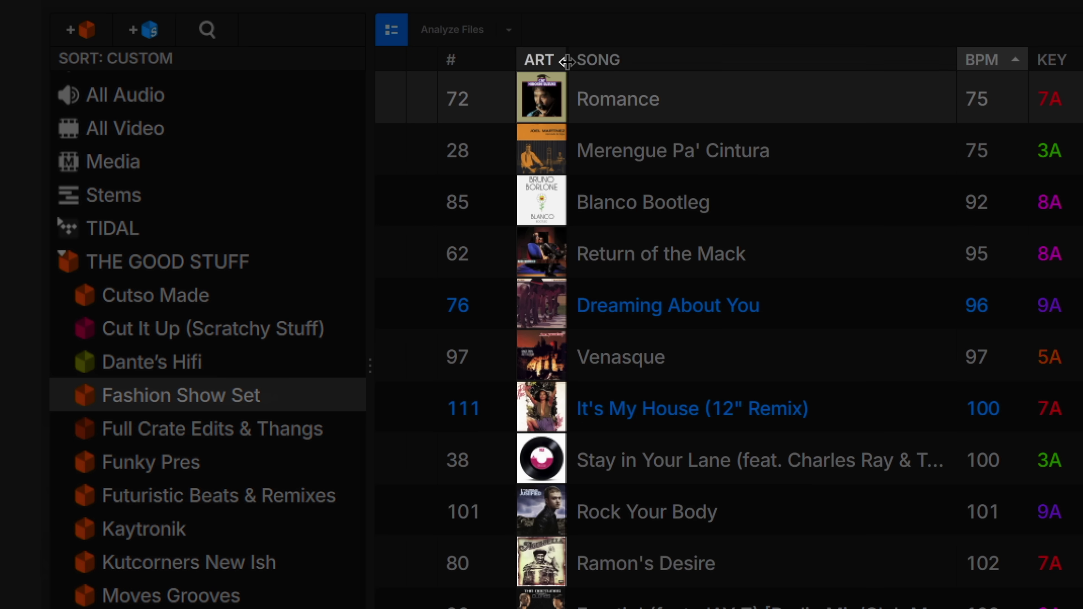
Widen the ART column so Fashion Show Set artwork appears larger, then switch to compact view.
{"action": "left_click_drag", "start_coordinate": [566, 61], "coordinate": [547, 85]}
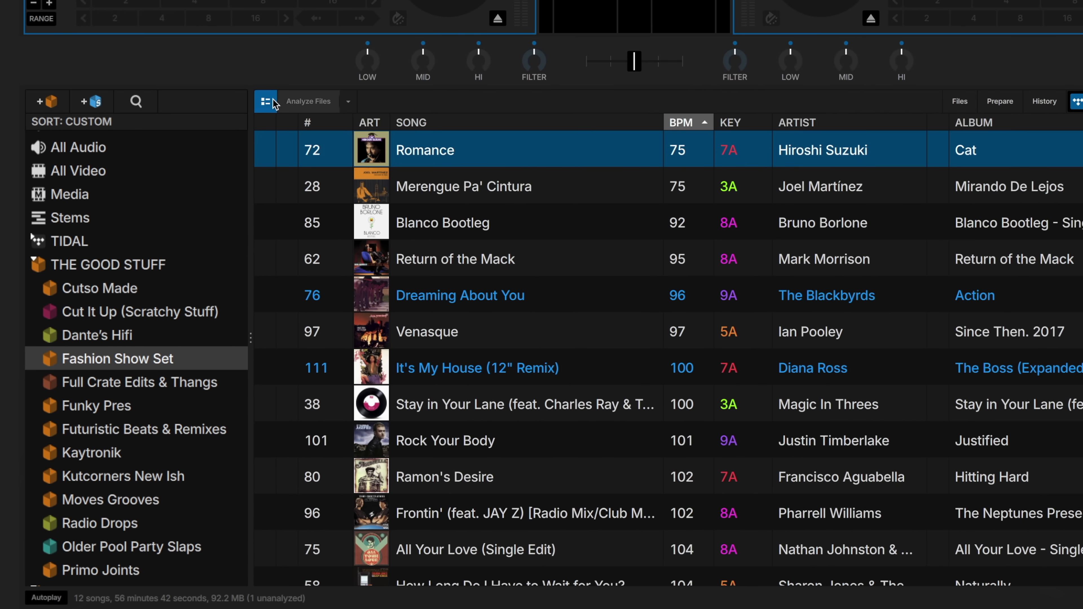
{"action": "left_click", "coordinate": [266, 101]}
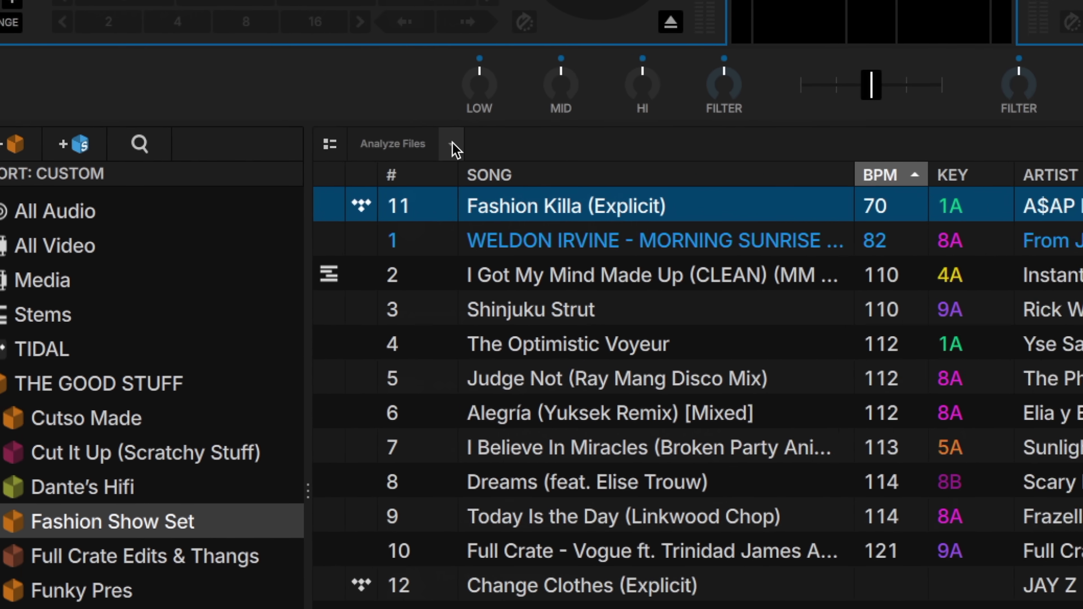
Enable Analyze on Import and add all 23 D&B folder files to the Drum & Bass Stuff crate.
{"action": "left_click", "coordinate": [348, 102]}
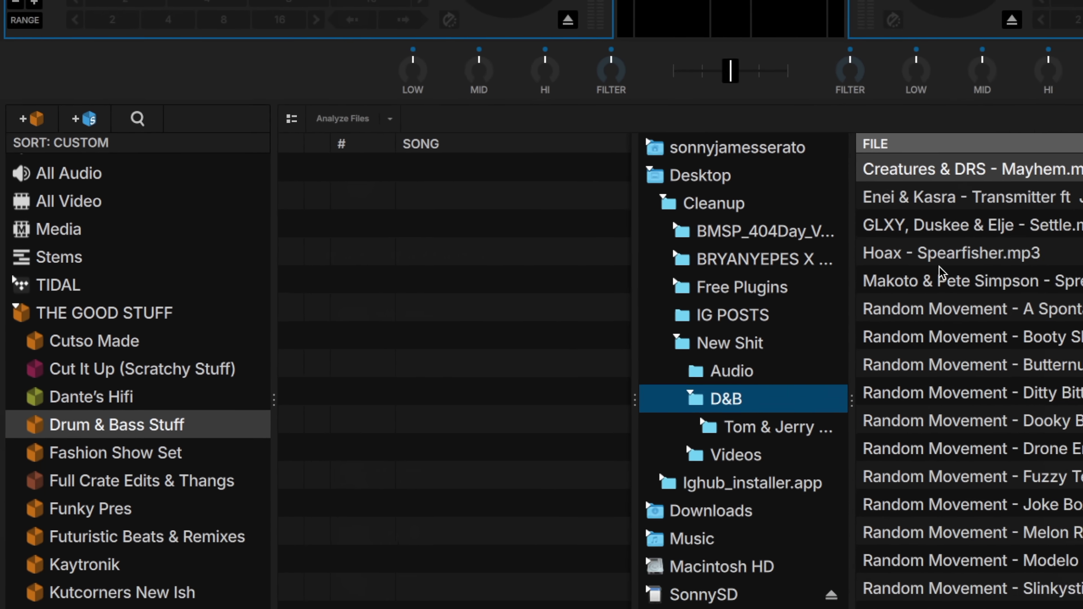
{"action": "key", "text": "super+a"}
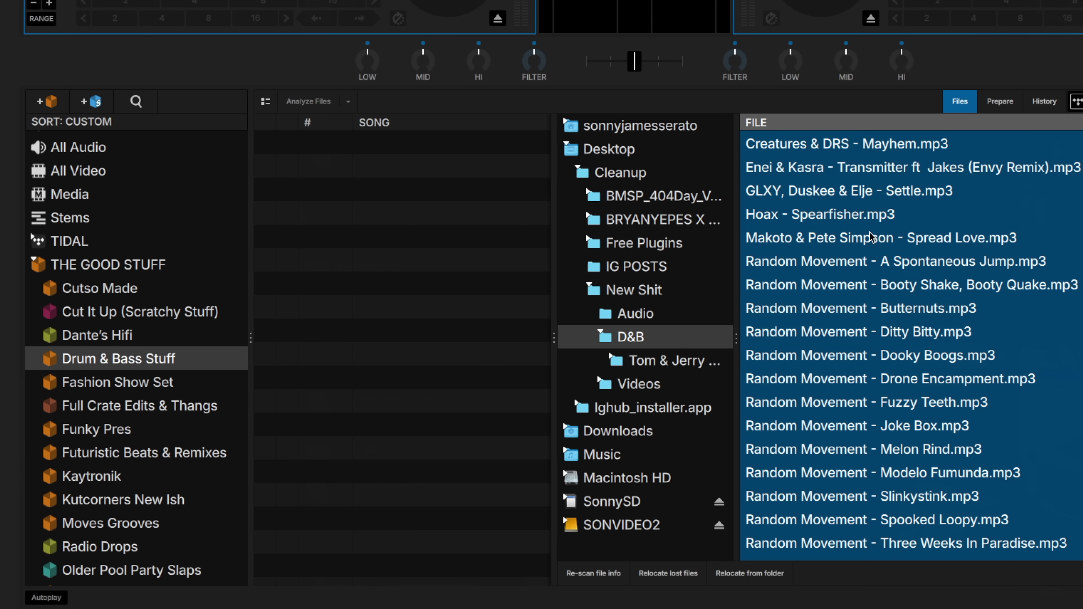
{"action": "left_click_drag", "start_coordinate": [524, 270], "coordinate": [426, 273]}
{"action": "left_click", "coordinate": [959, 102]}
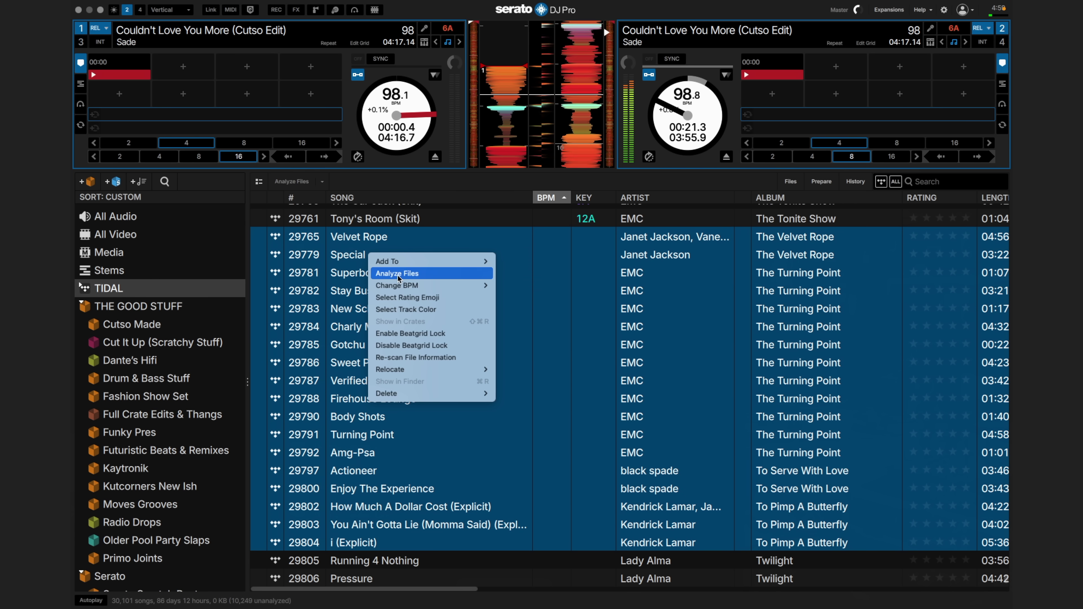
Run Analyze Files on the selected TIDAL tracks, from Velvet Rope down to i (Explicit).
{"action": "left_click", "coordinate": [400, 279]}
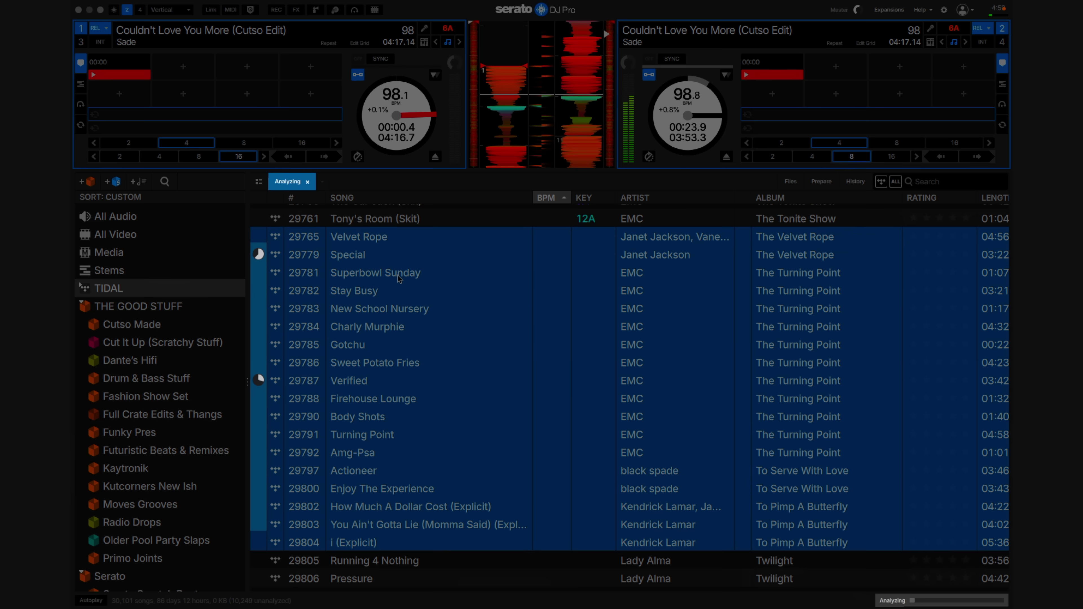